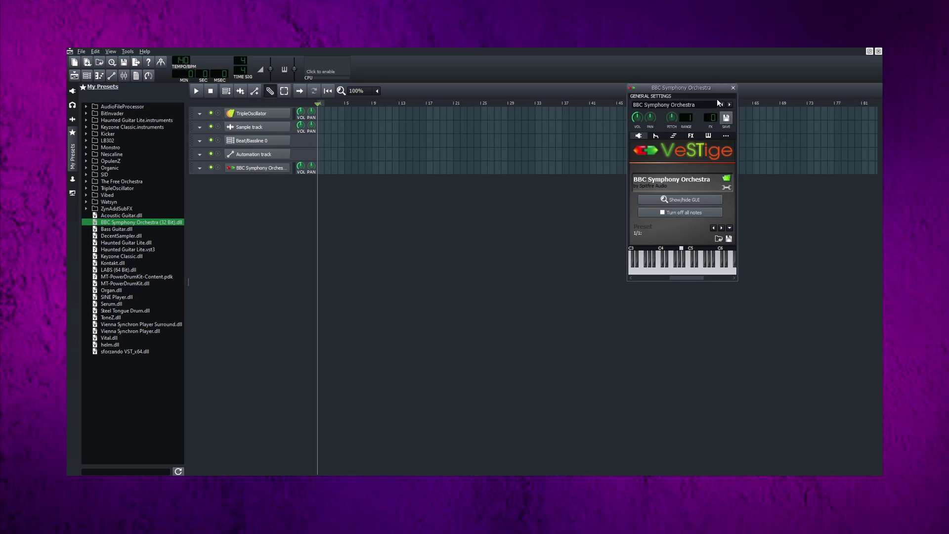
Add the MAutoEqualizer VST effect to the BBC Symphony Orchestra instrument's effects chain and close the plugin window.
drag(704, 90, 523, 128)
click(510, 170)
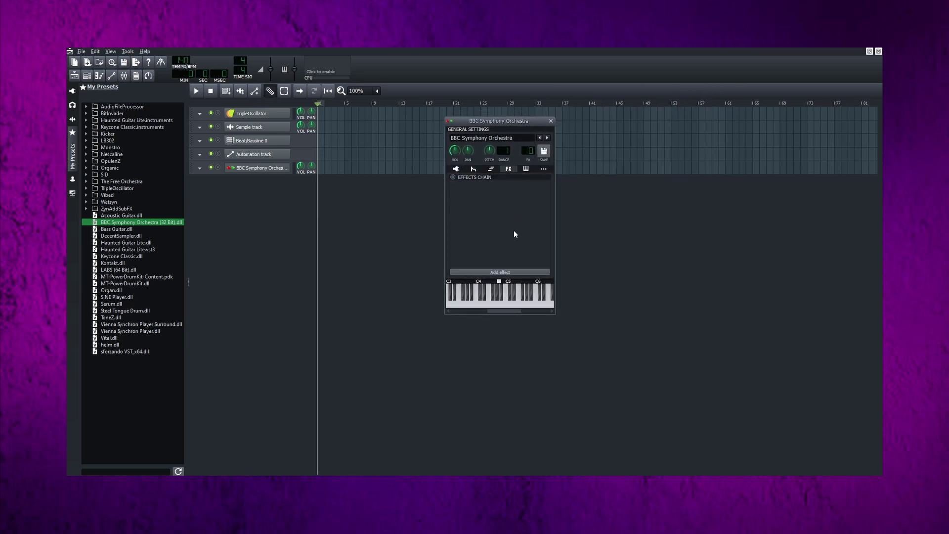
click(523, 272)
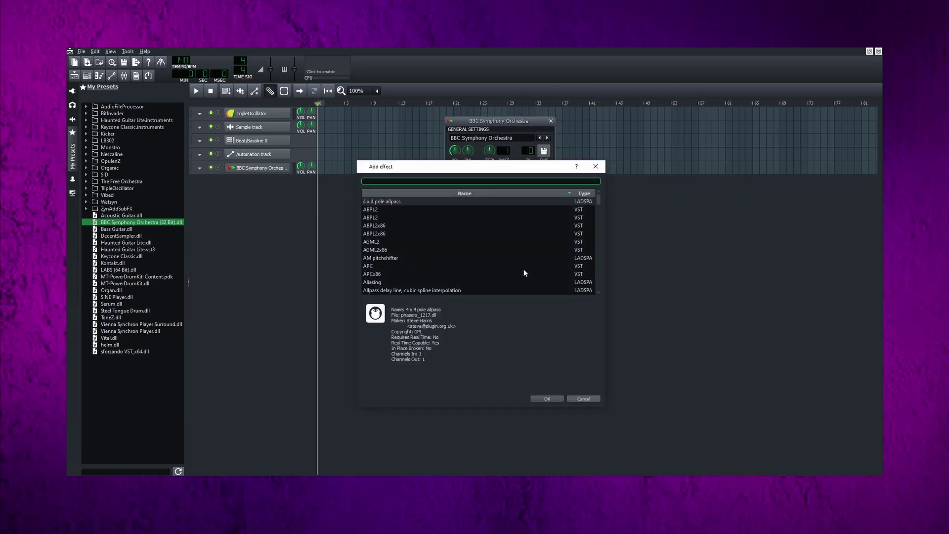
text(eq)
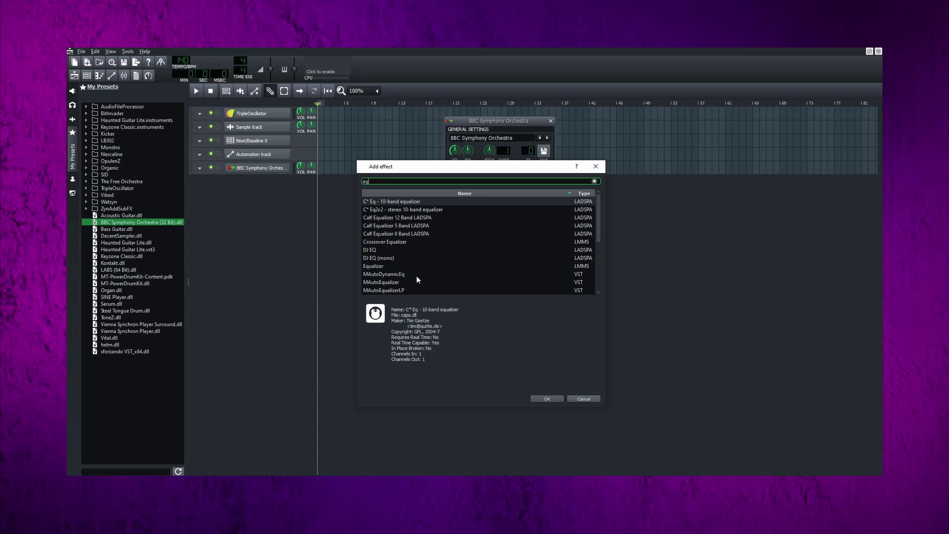
click(399, 282)
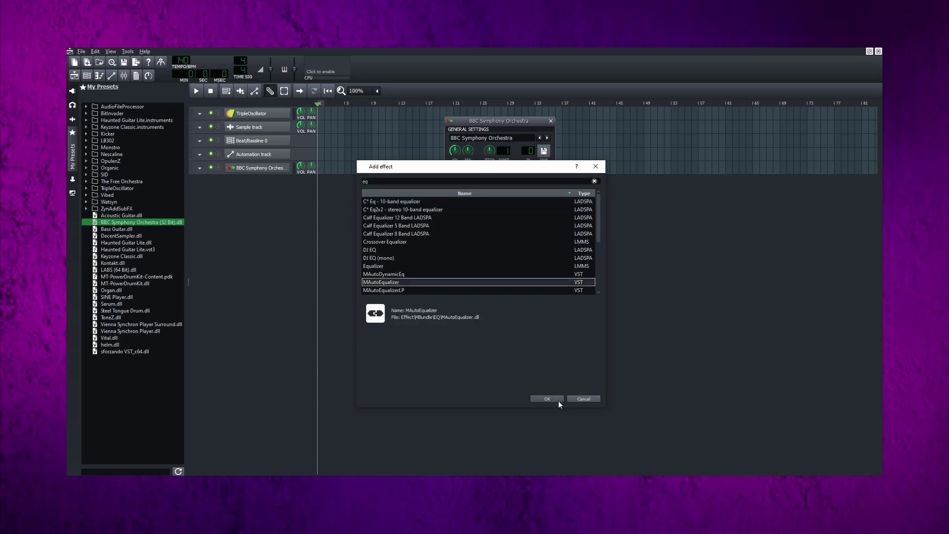
click(559, 401)
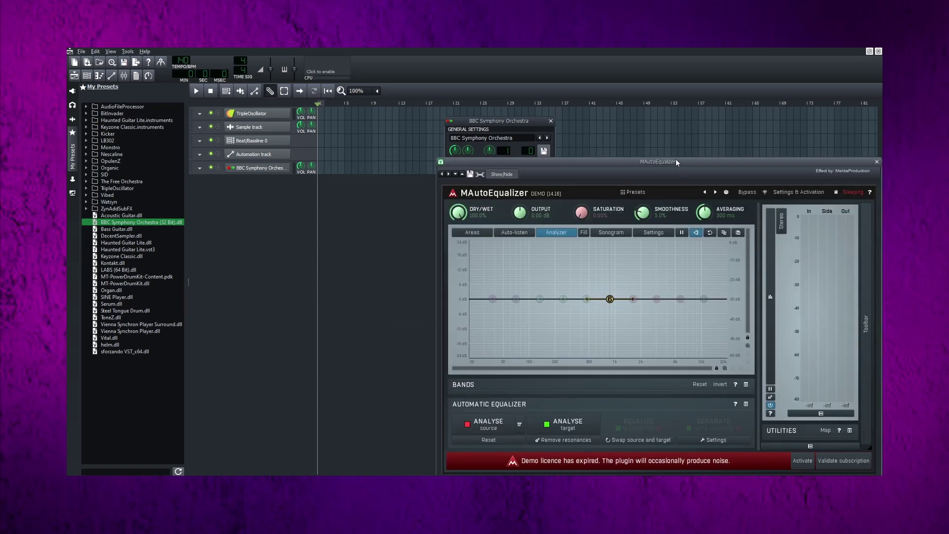
drag(678, 162, 538, 152)
click(738, 150)
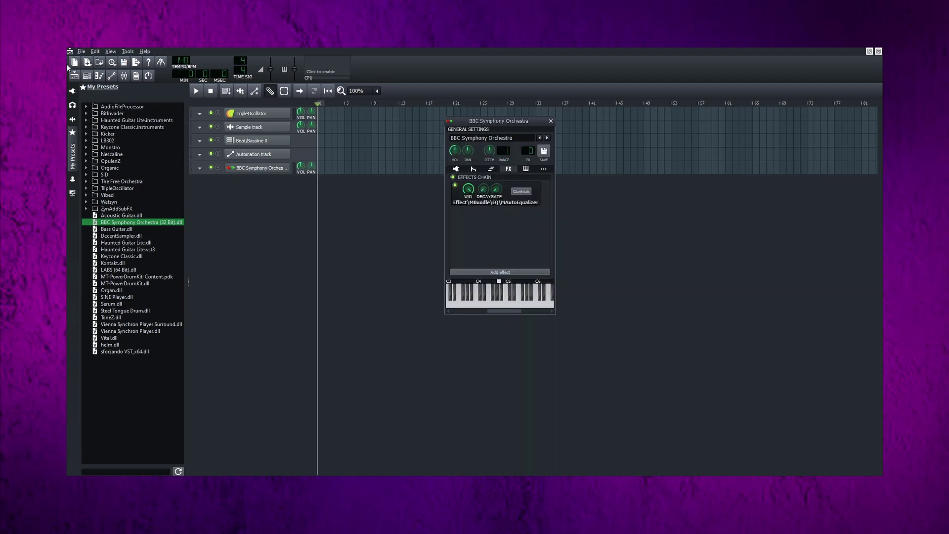
Add an Sf2 Player instrument track to the song and close its instrument window.
click(72, 94)
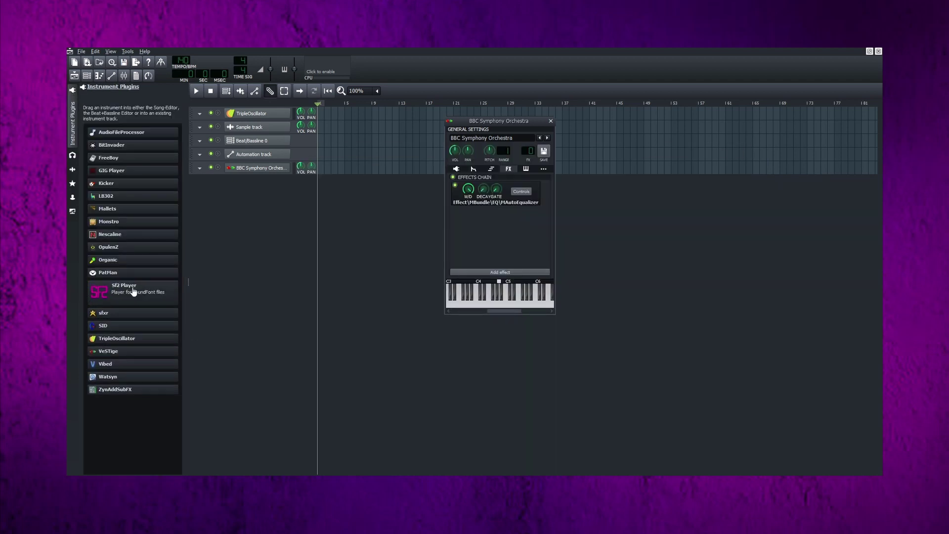
drag(133, 292, 394, 150)
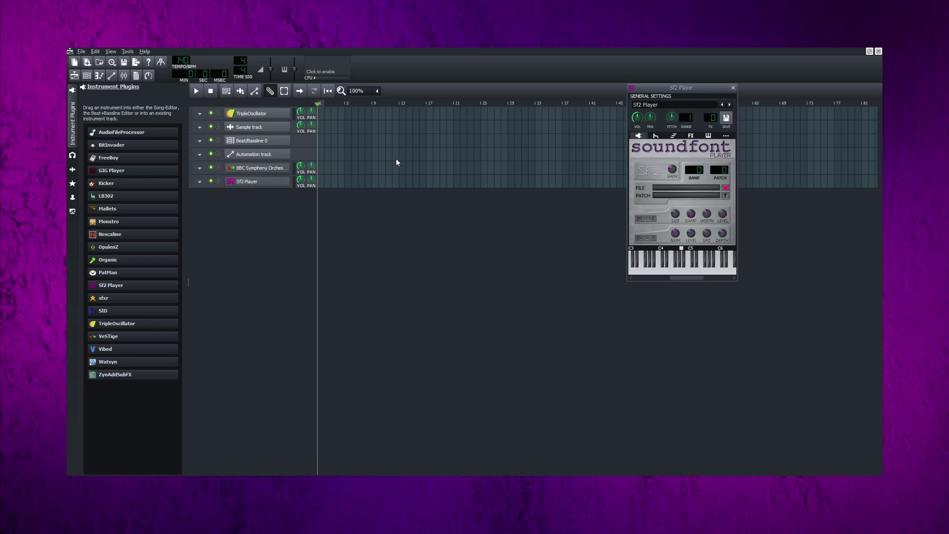
drag(665, 90, 465, 168)
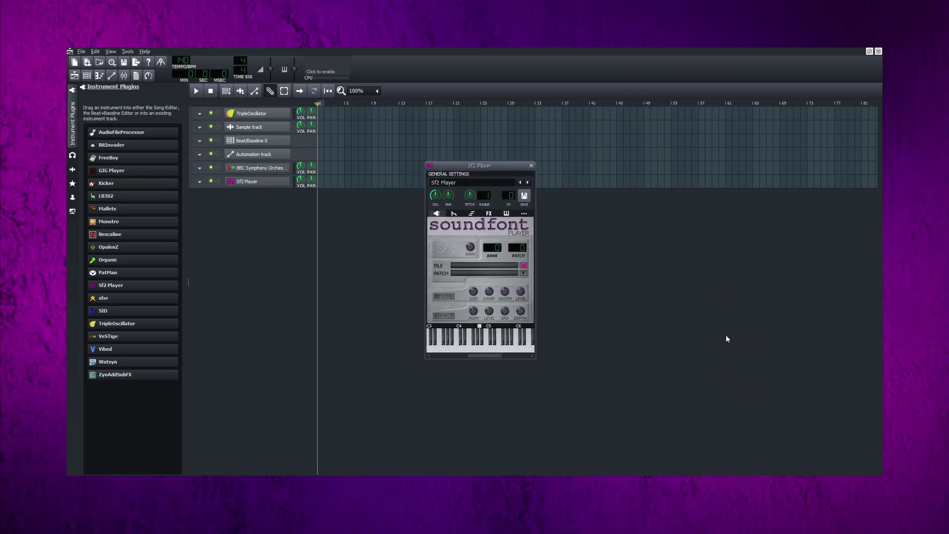
click(532, 166)
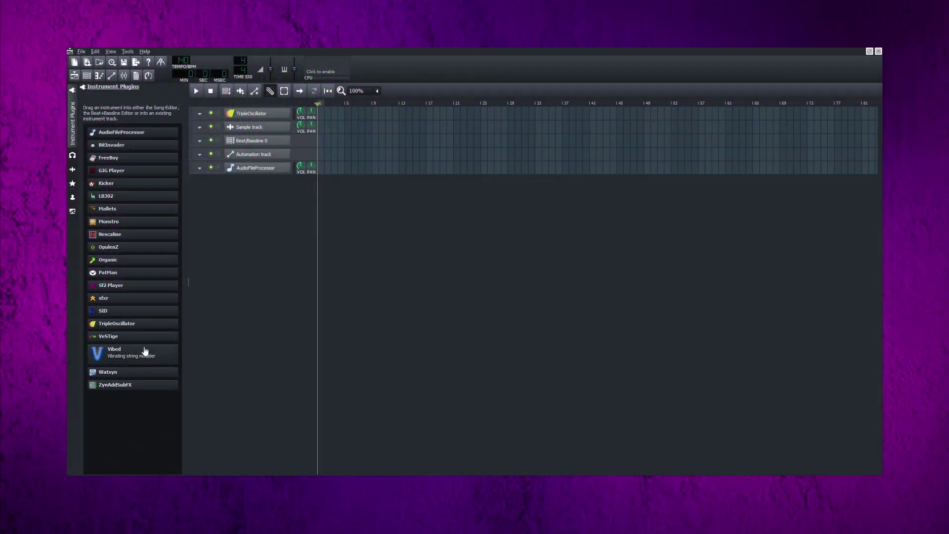
Add a VeSTige instrument track to the song and collapse the instrument plugin list.
drag(145, 344, 223, 237)
click(72, 121)
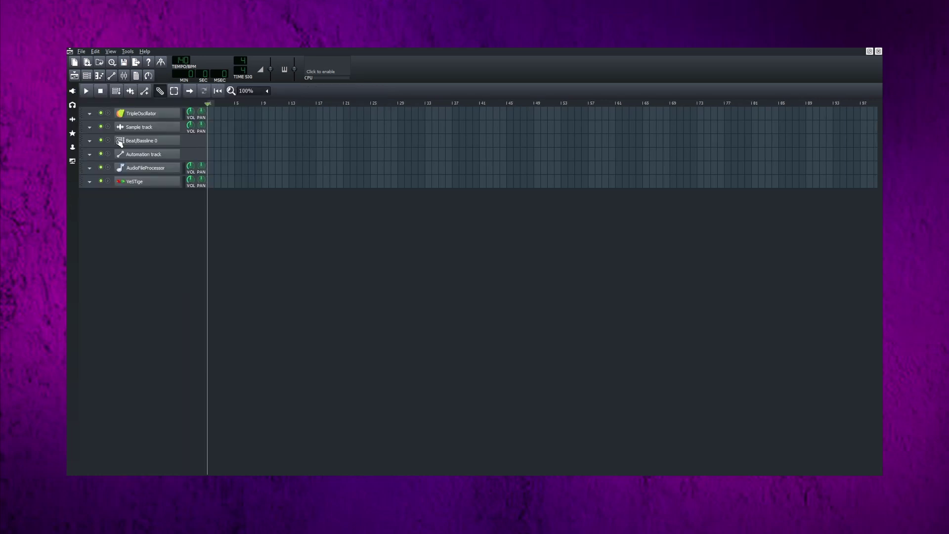
Place a Beat/Bassline 0 block at bar 1 with its editor open, plus the AudioFileProcessor piano roll and VeSTige instrument window.
double_click(209, 140)
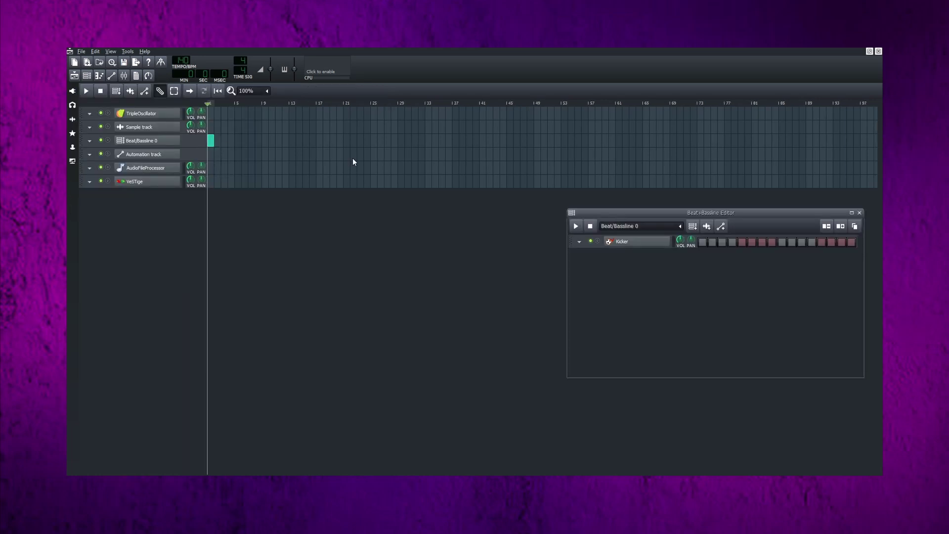
double_click(213, 173)
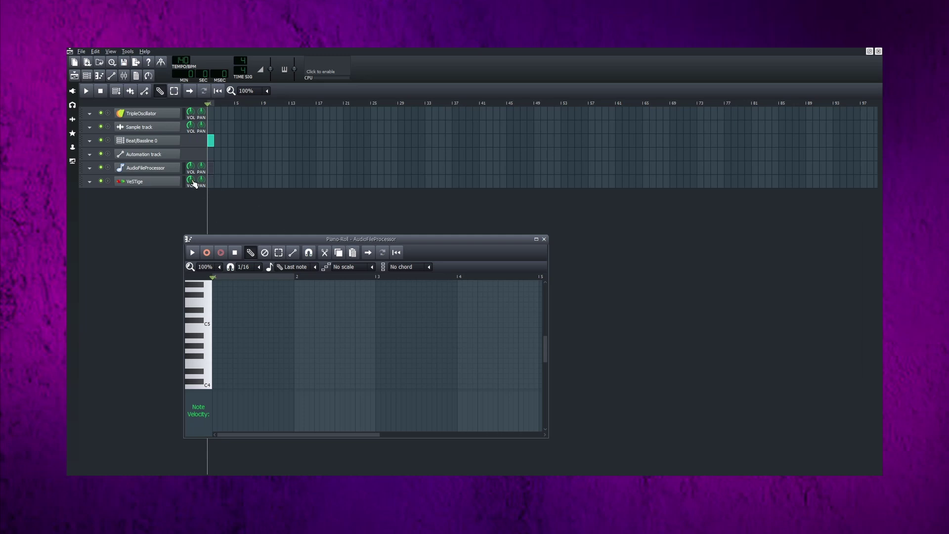
click(154, 184)
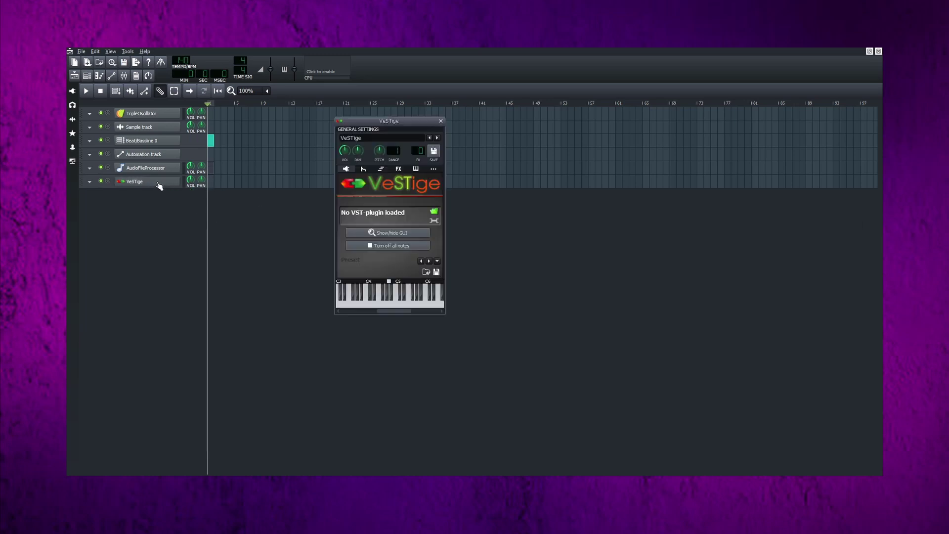
Restore the Song-Editor from full size and spread out the VeSTige, Piano-Roll and Beat+Bassline Editor windows.
click(870, 51)
drag(413, 120, 544, 80)
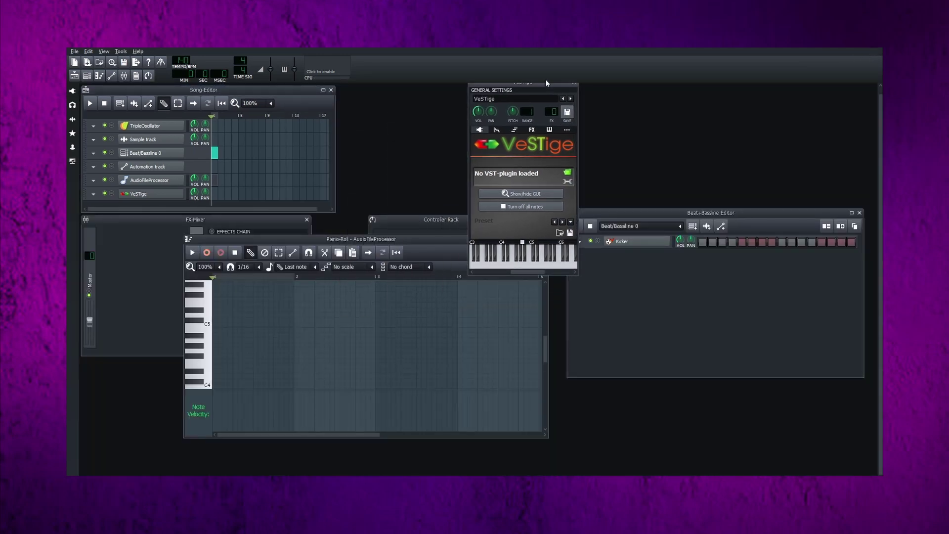
drag(372, 241, 358, 267)
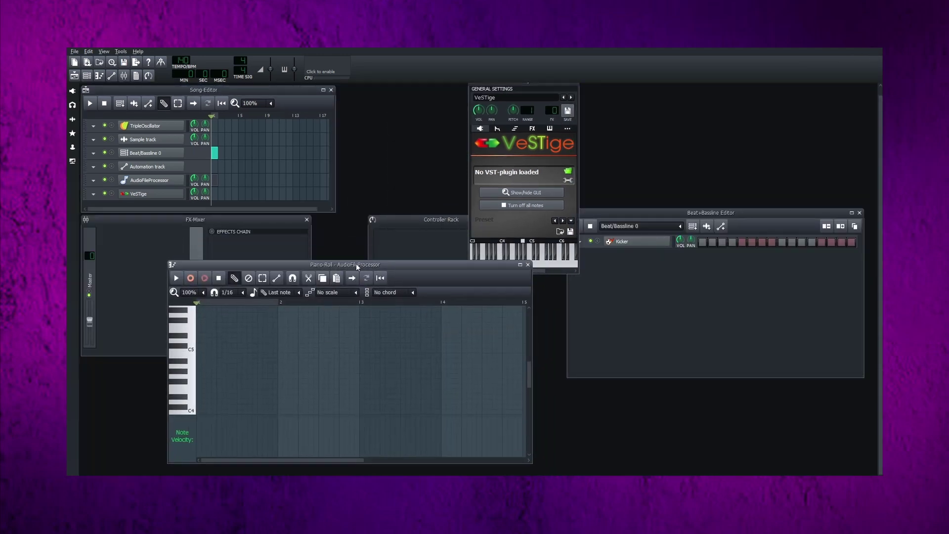
drag(669, 213, 683, 254)
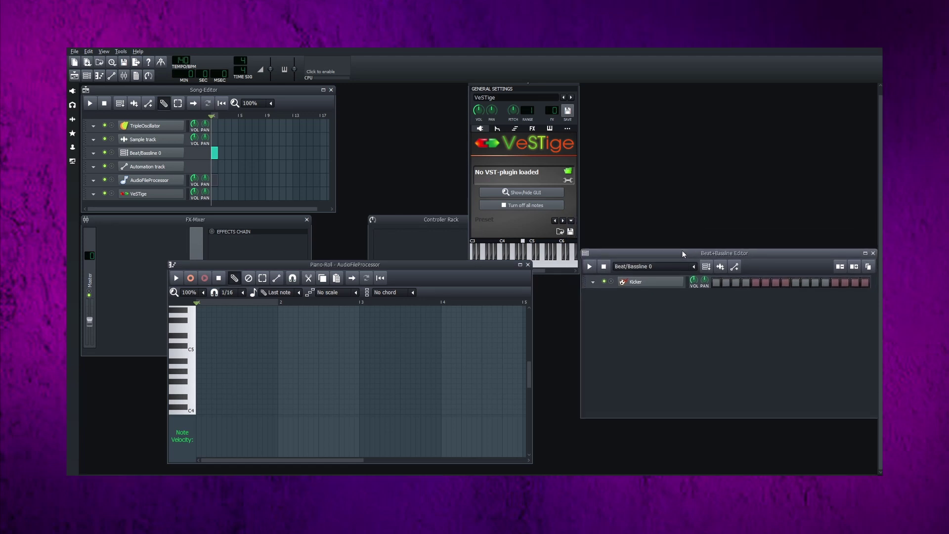
Add the ReverbSC effect to the VeSTige instrument's effects chain and move its control window into free space.
click(533, 128)
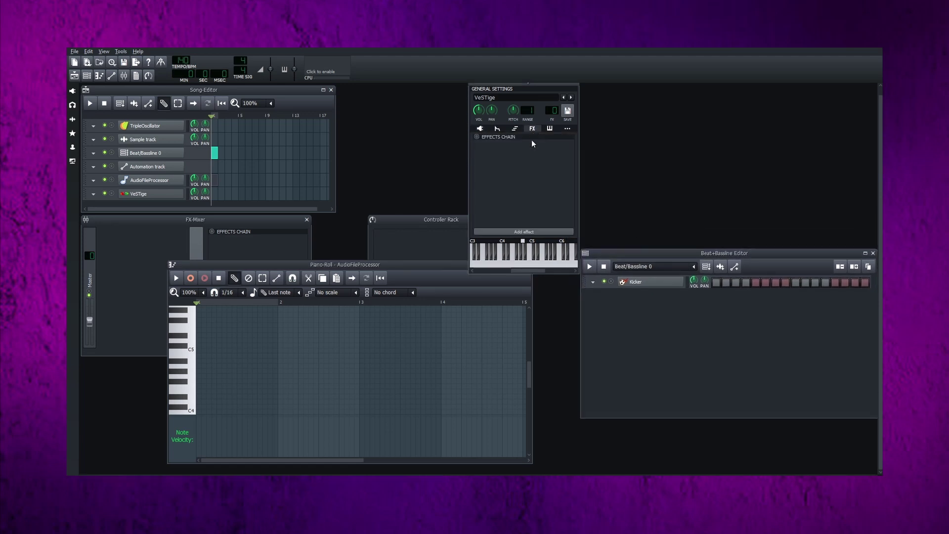
click(543, 231)
text(rev)
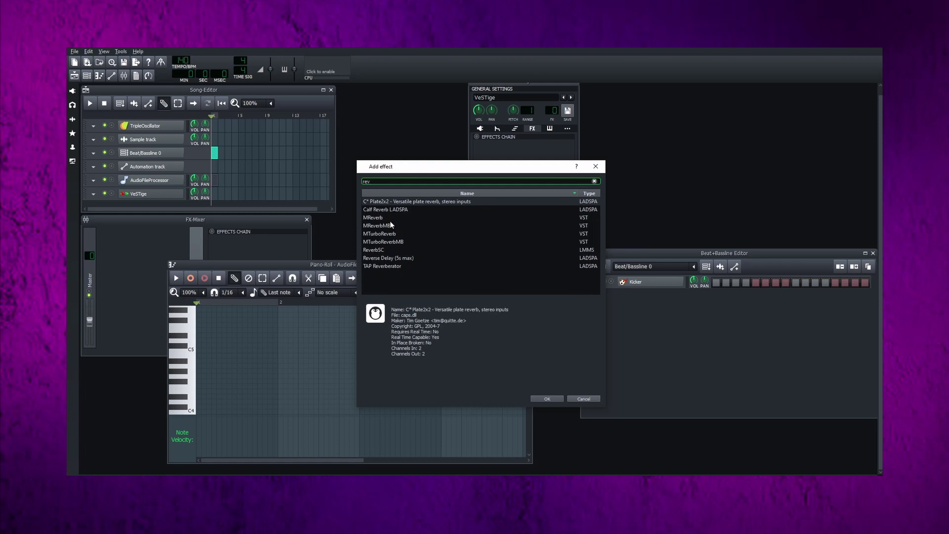
click(398, 251)
click(548, 399)
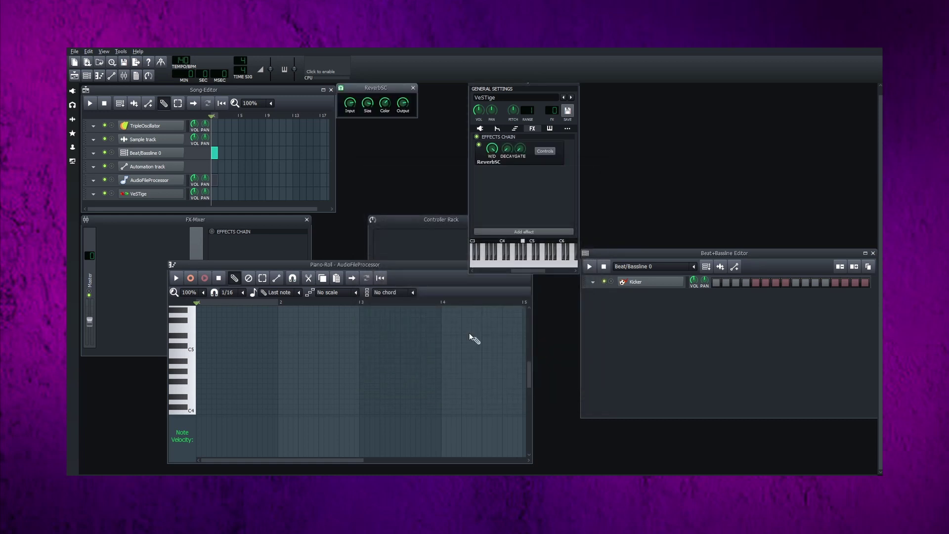
drag(386, 89, 409, 173)
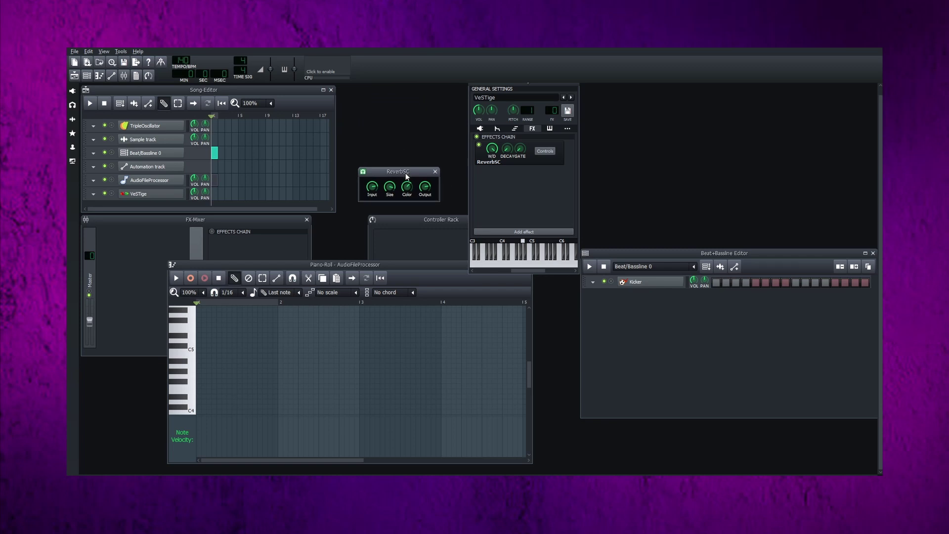
click(181, 224)
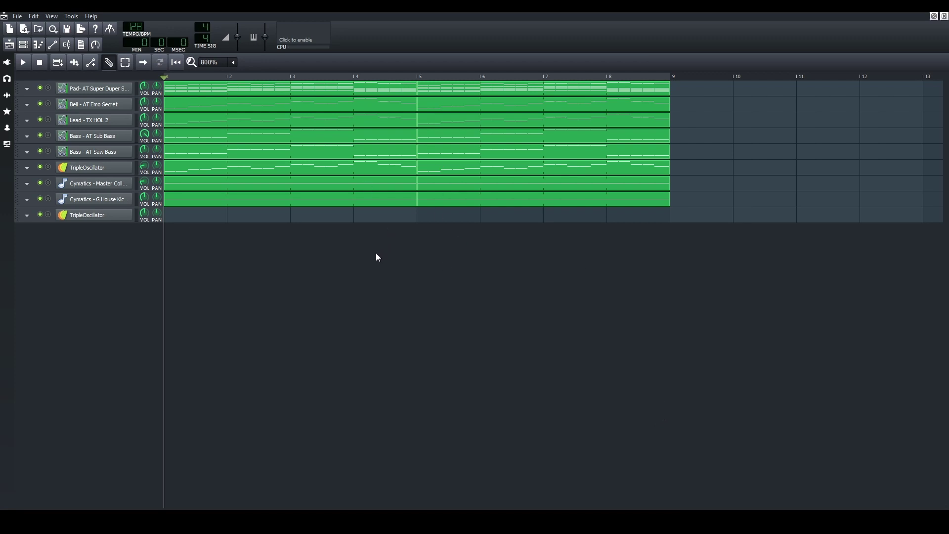
Copy the first four-bar G House Kick pattern to bar 1 of the empty TripleOscillator track.
click(269, 208)
drag(268, 206, 177, 216)
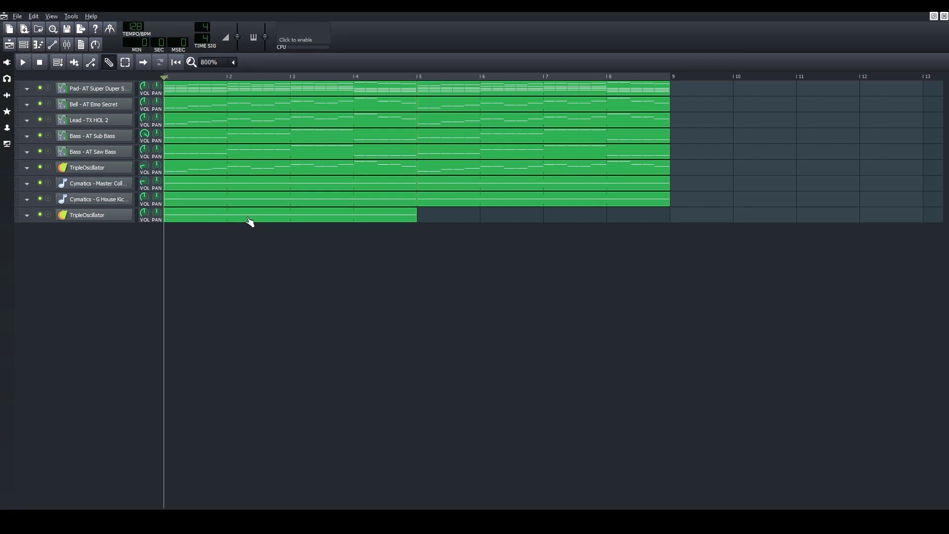
Shorten all notes in the copied TripleOscillator pattern to about 1/16 each.
double_click(250, 221)
key(ctrl+a)
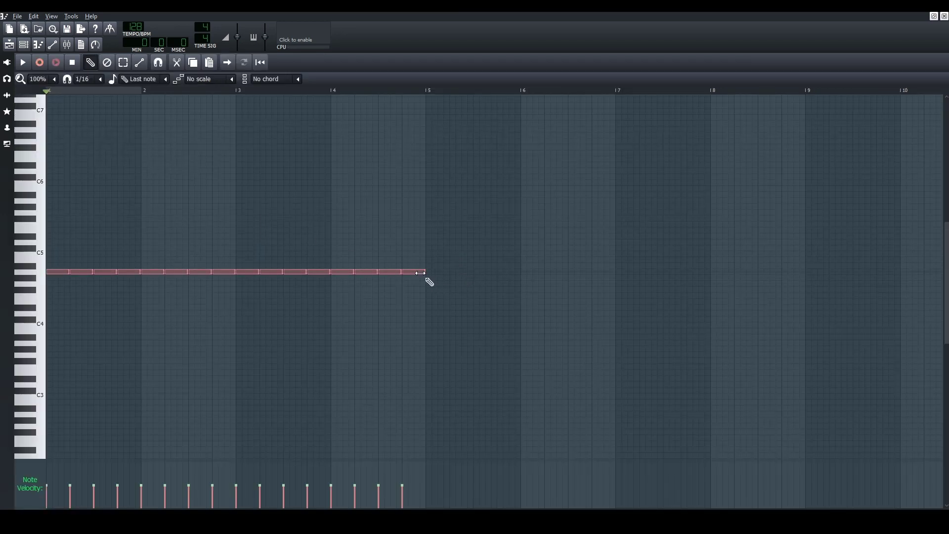
drag(424, 272, 408, 272)
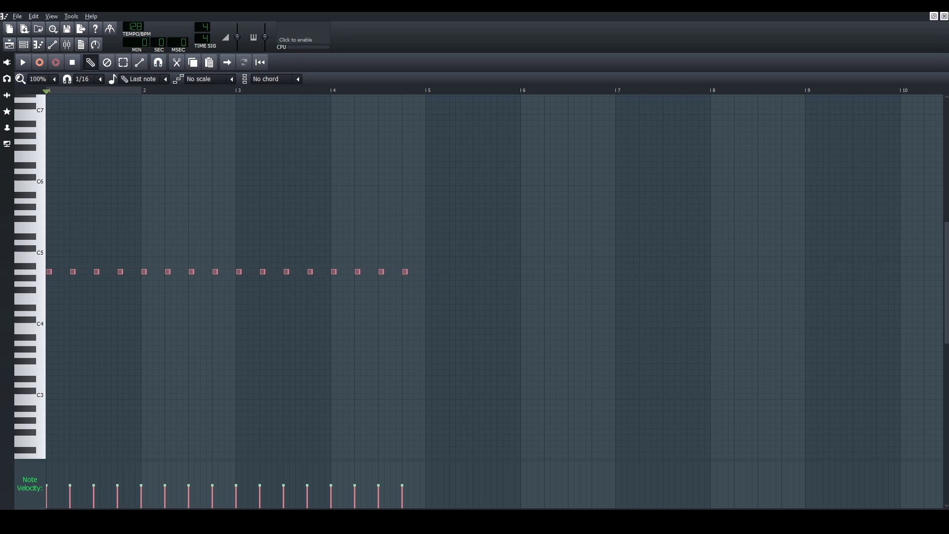
Return to the song arrangement and duplicate the shortened TripleOscillator pattern to bar 5.
click(946, 16)
drag(344, 215, 434, 217)
Set OSC1 of the last TripleOscillator track to the noise waveform and turn down the OSC2 and OSC3 volumes.
click(87, 215)
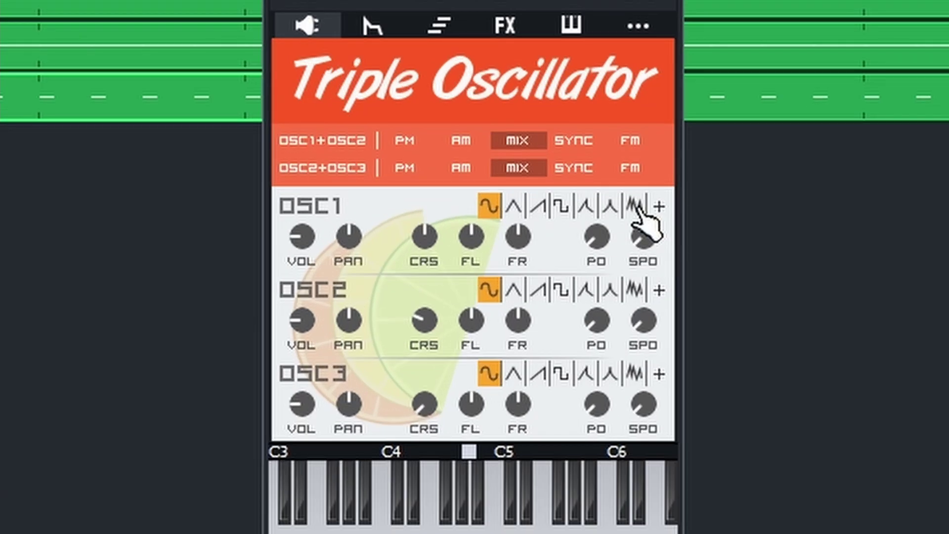
click(636, 206)
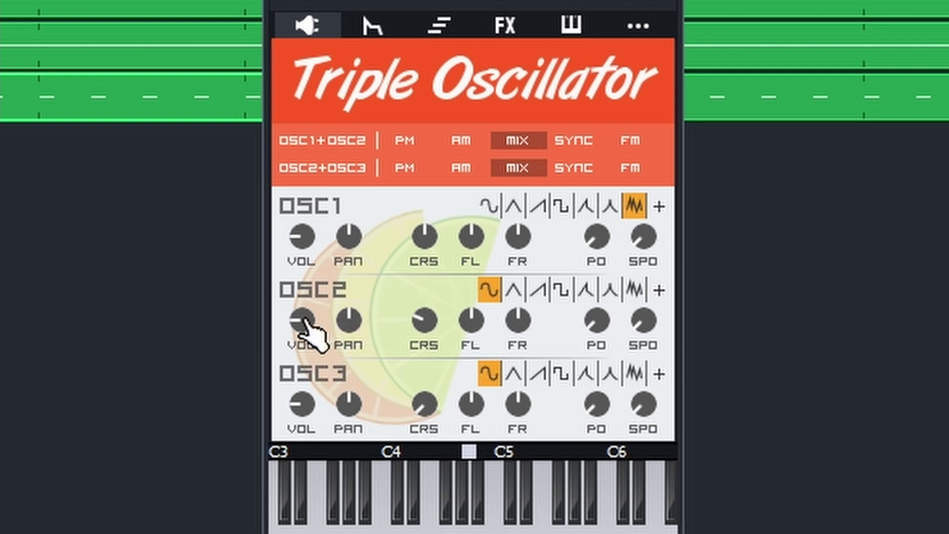
drag(302, 319, 302, 329)
drag(314, 403, 322, 470)
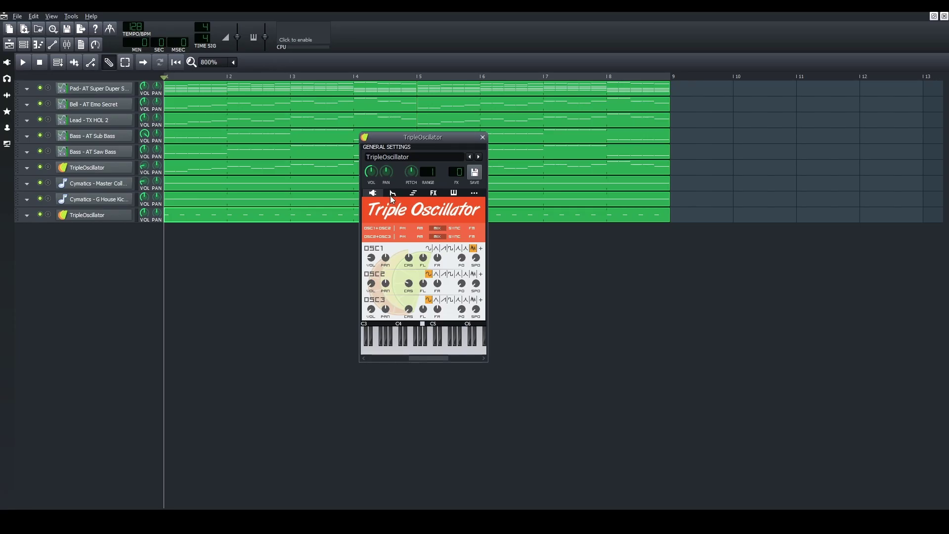
Shape a short volume envelope for the TripleOscillator by setting hold and sustain to minimum and shortening the decay.
click(391, 195)
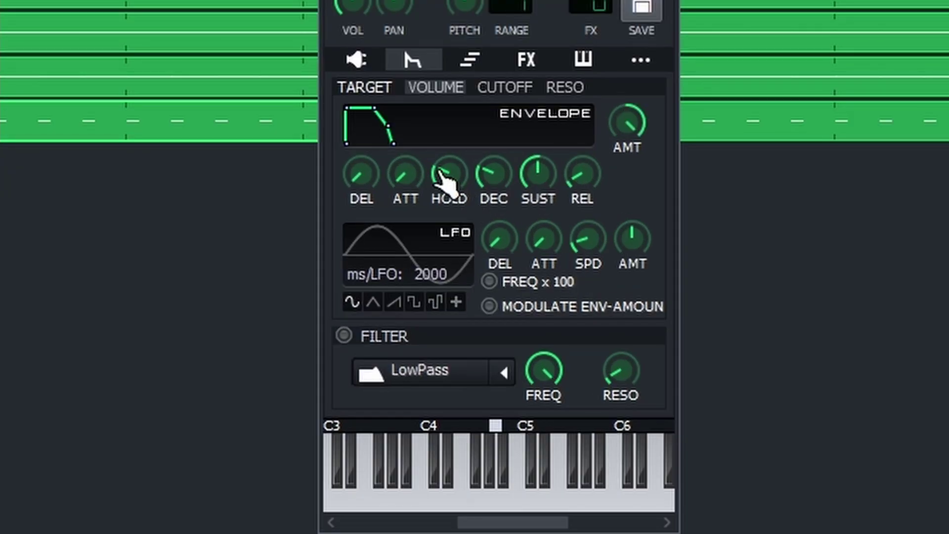
mouse_move(451, 182)
drag(451, 182, 450, 300)
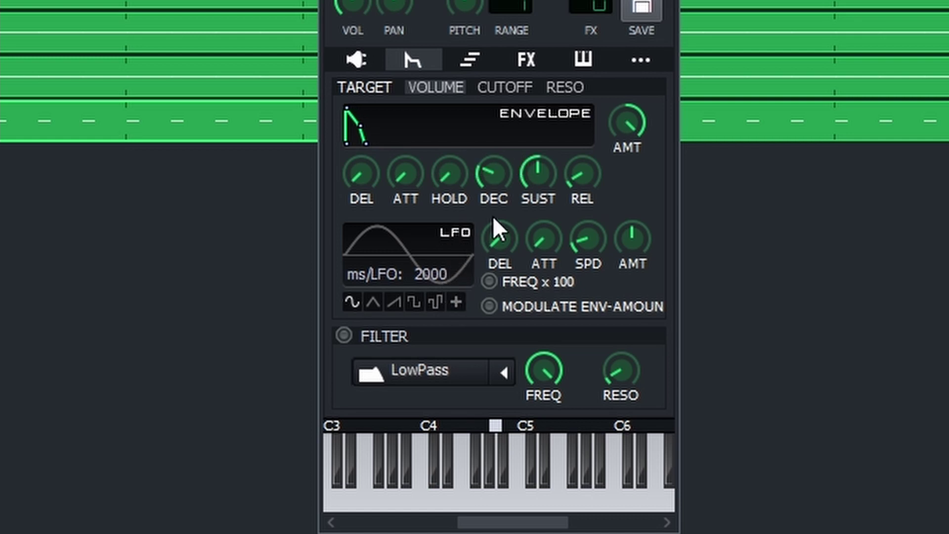
drag(509, 184, 504, 240)
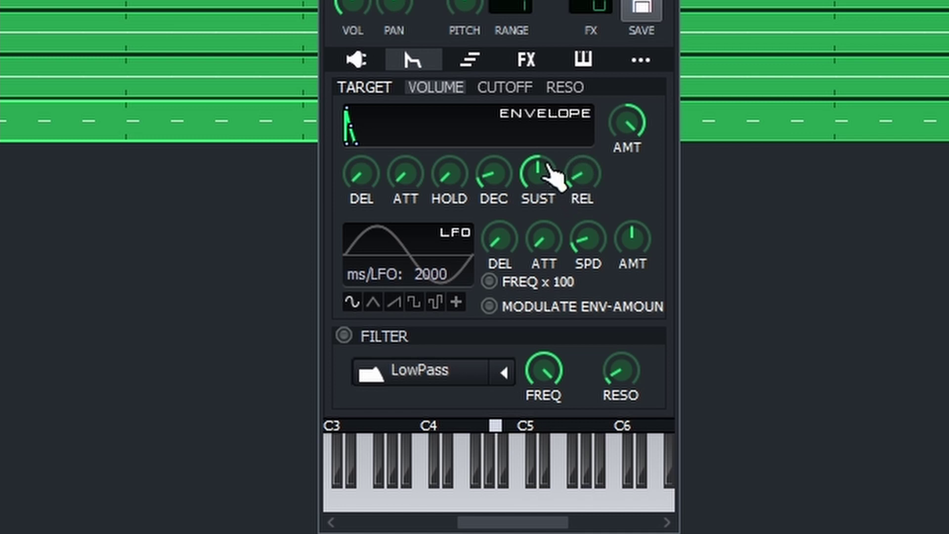
drag(553, 175, 531, 424)
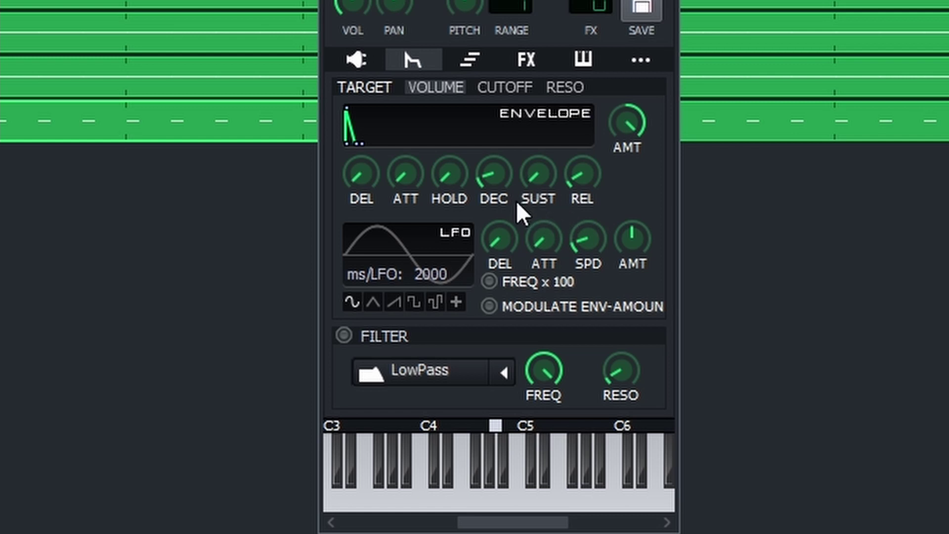
click(483, 179)
drag(483, 181, 484, 186)
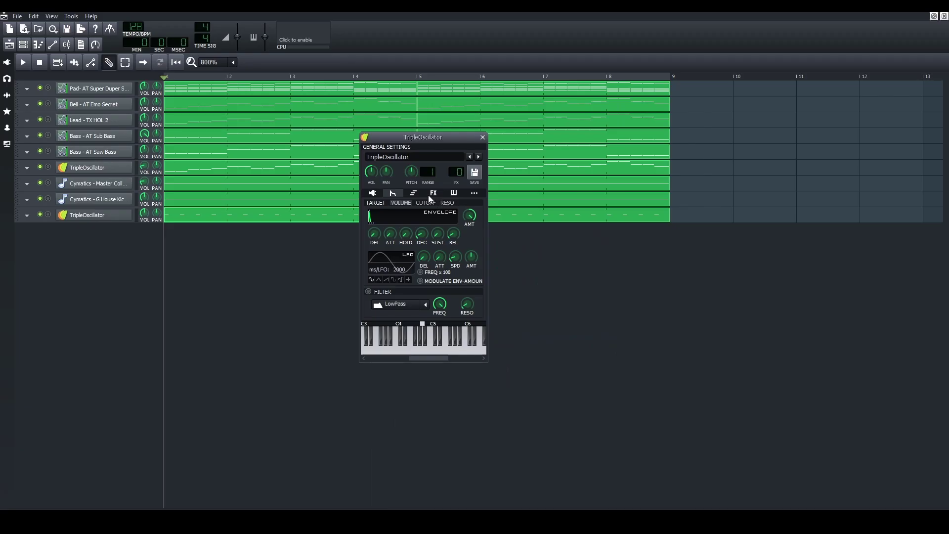
Add the LMMS Peak Controller effect to the effects chain of the last TripleOscillator track.
click(528, 69)
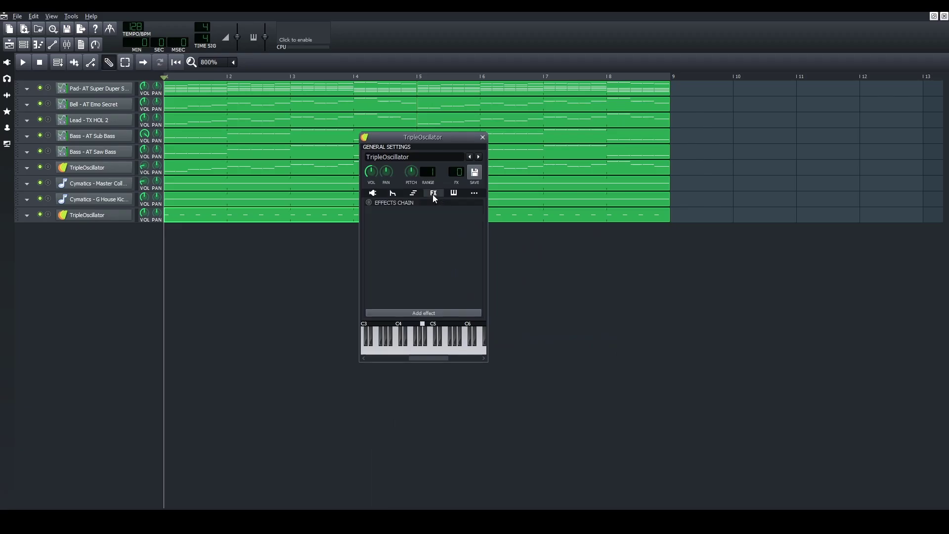
click(464, 311)
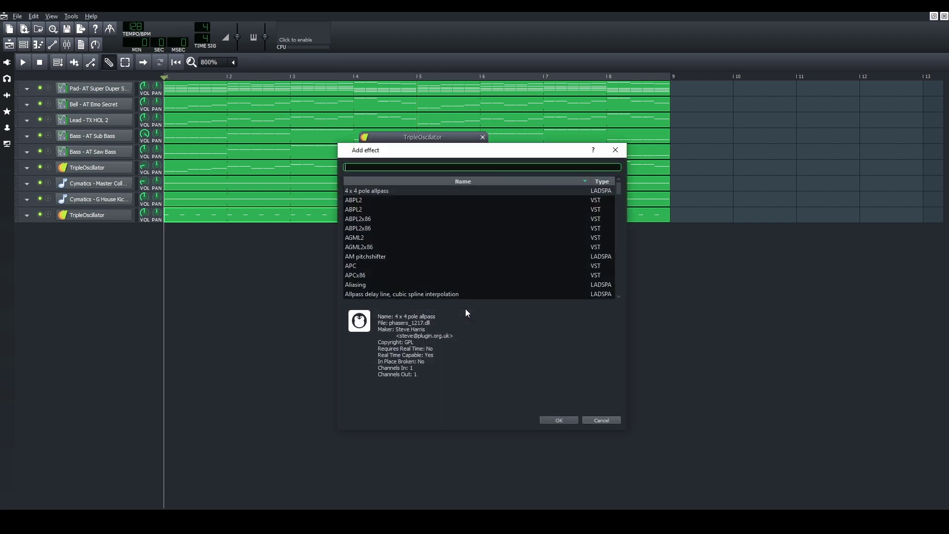
text(peak)
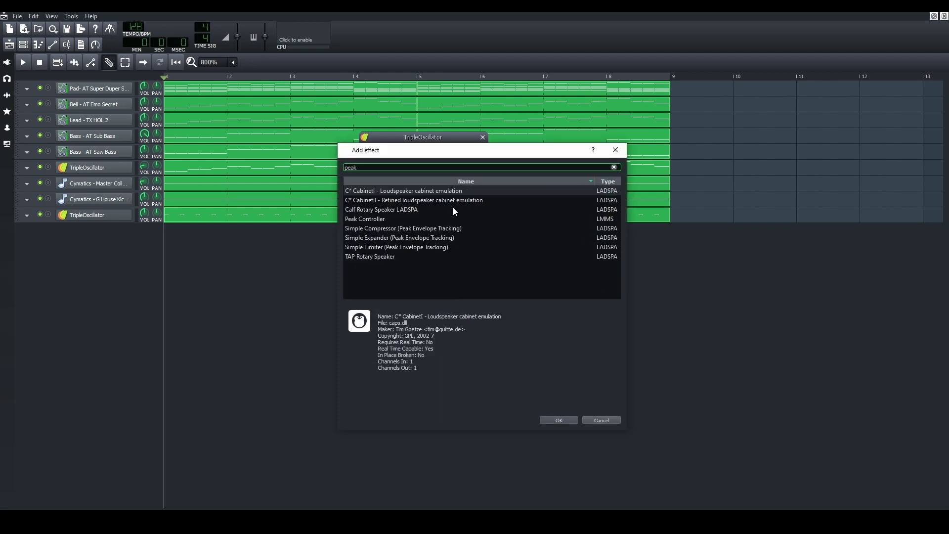
click(443, 219)
click(560, 421)
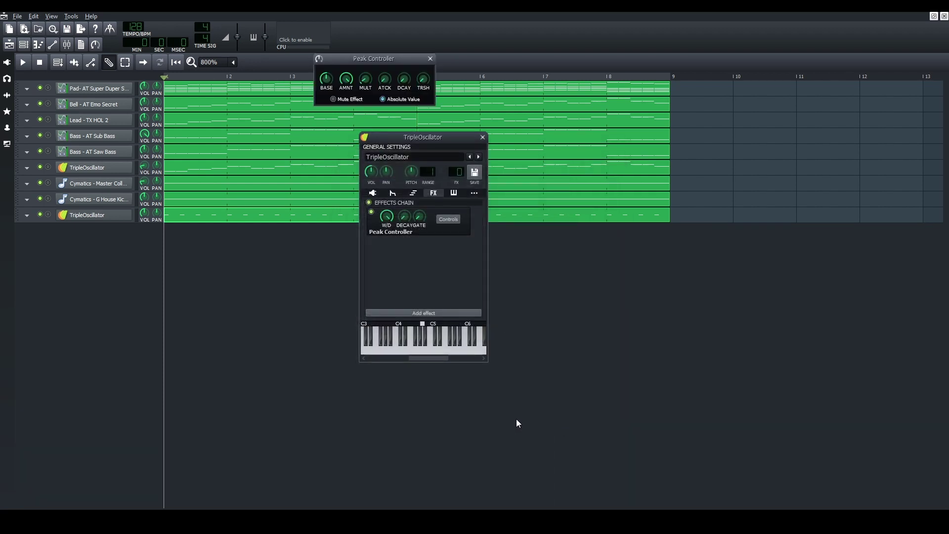
Set the Peak Controller's base to minimum, enable Mute Effect, and close its controls and the instrument window.
drag(379, 59, 414, 232)
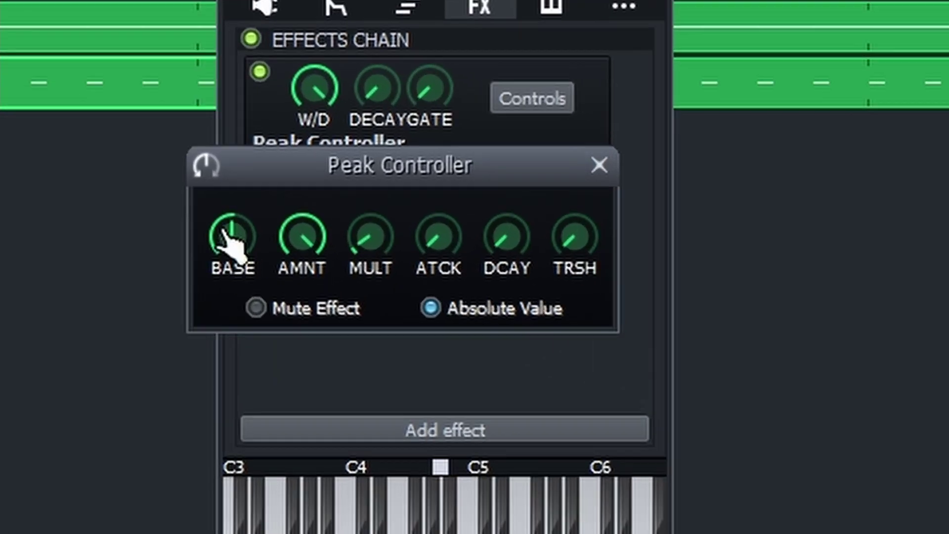
mouse_move(361, 250)
drag(213, 237, 254, 515)
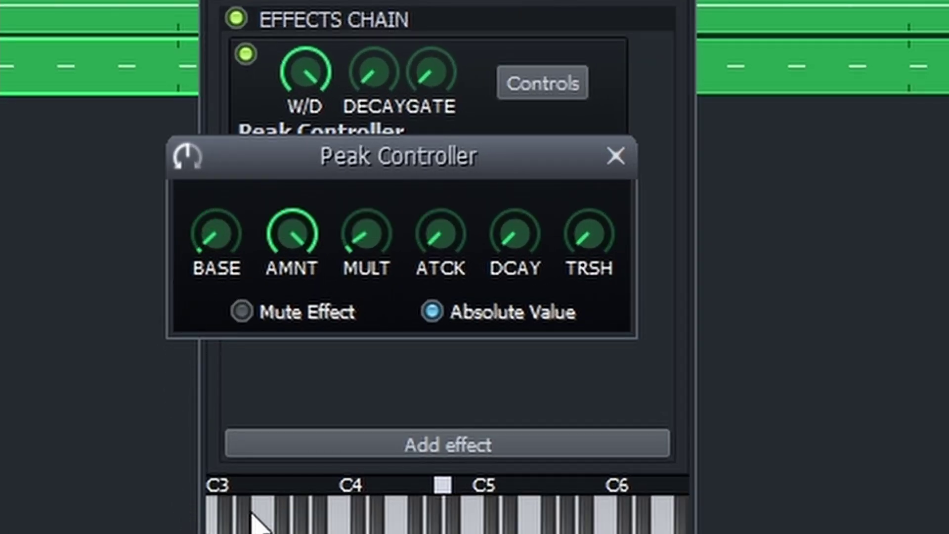
click(249, 309)
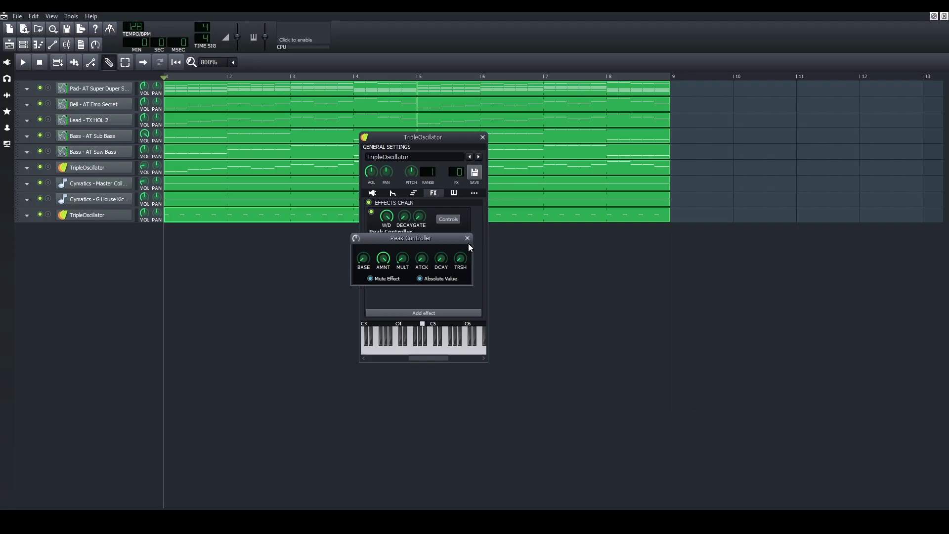
click(615, 156)
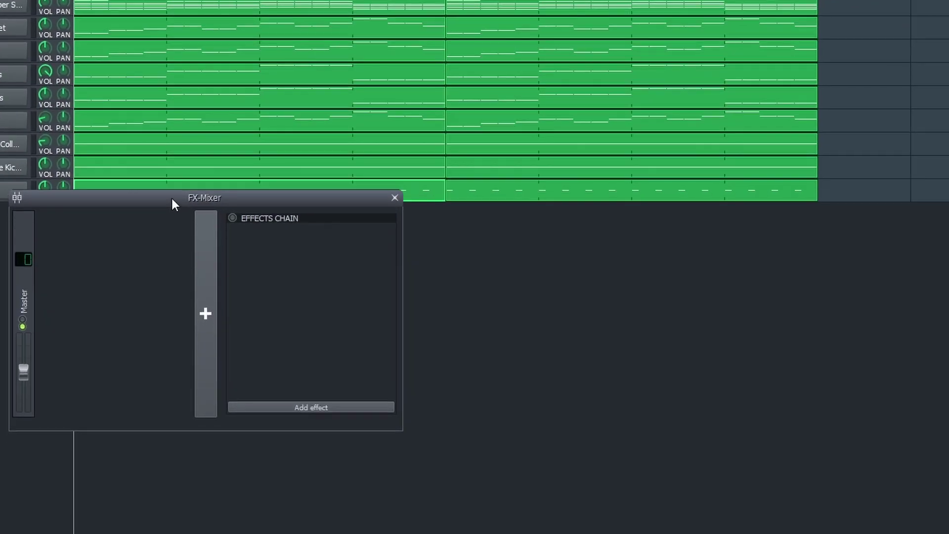
Create channel FX 1 in the FX-Mixer and add the Calf Sidechain Compressor LADSPA effect to it.
drag(250, 226, 348, 234)
click(385, 315)
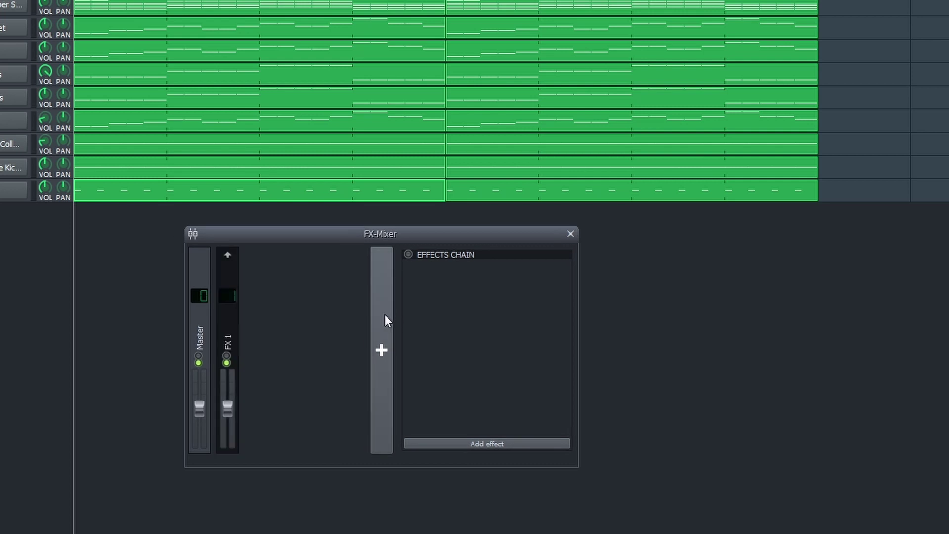
click(235, 334)
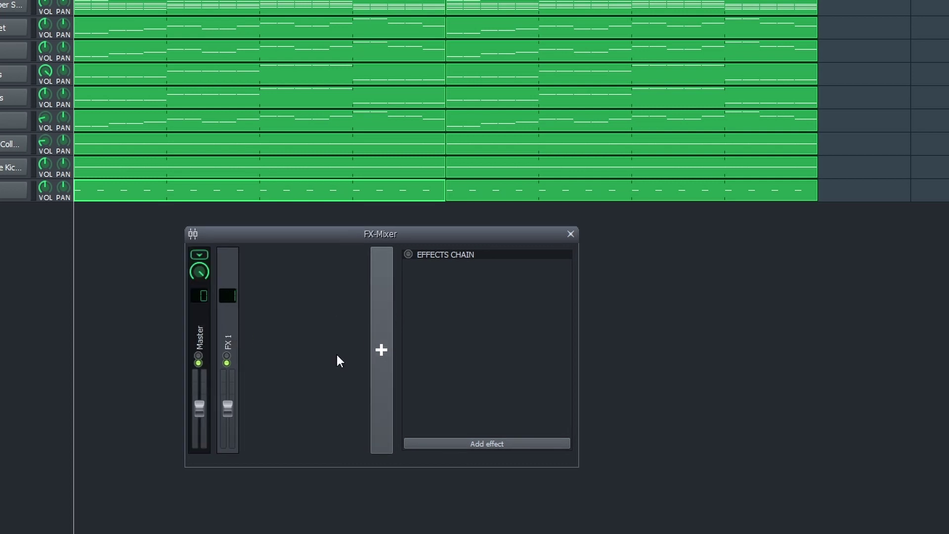
click(517, 444)
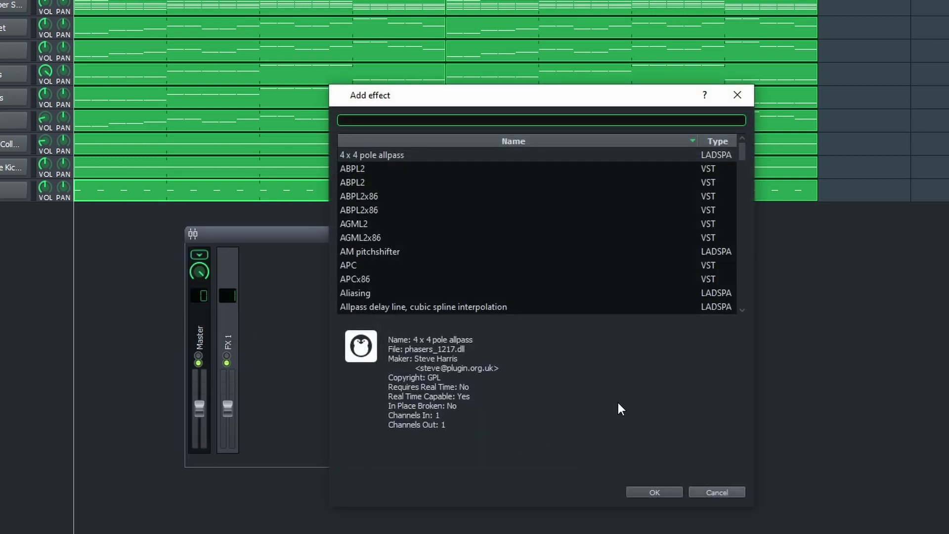
text(side)
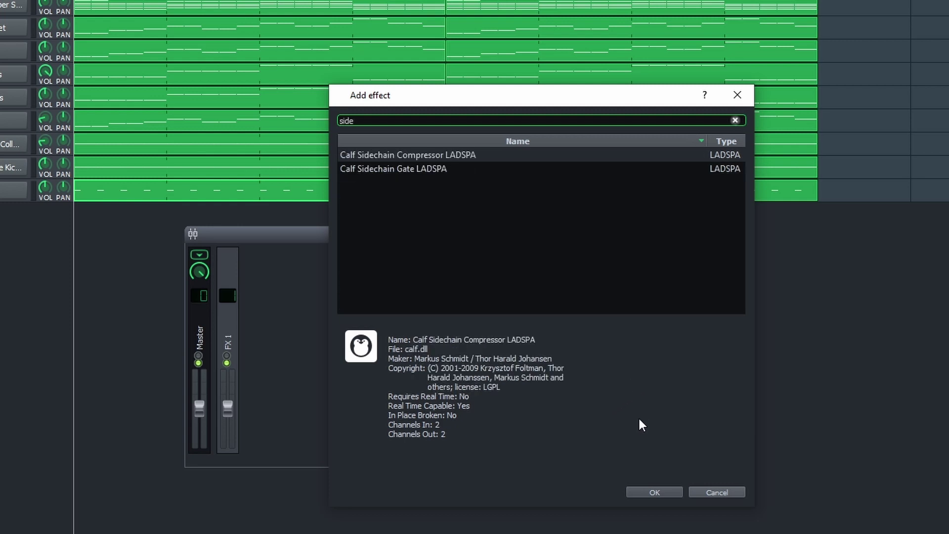
click(659, 494)
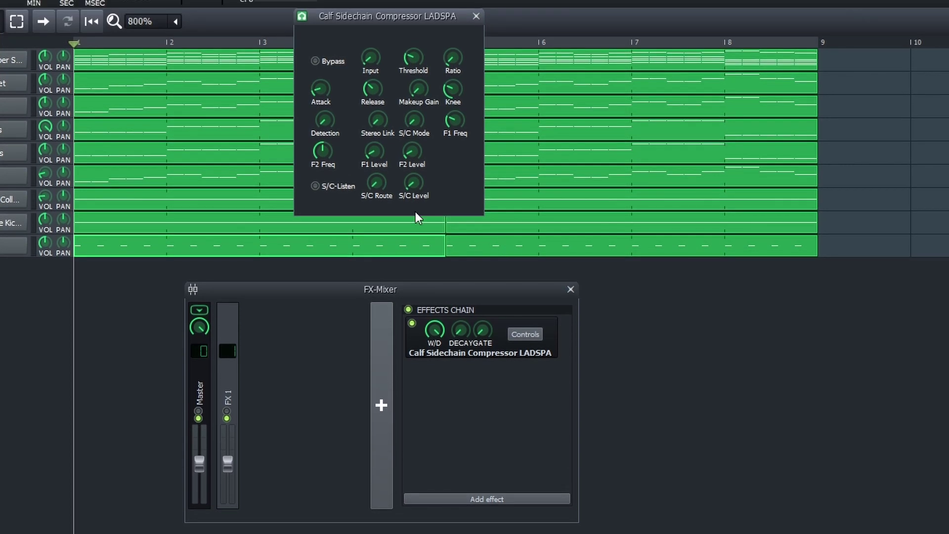
Connect the sidechain compressor's S/C Level to user controller Controller 1, and close the compressor and mixer windows.
right_click(414, 192)
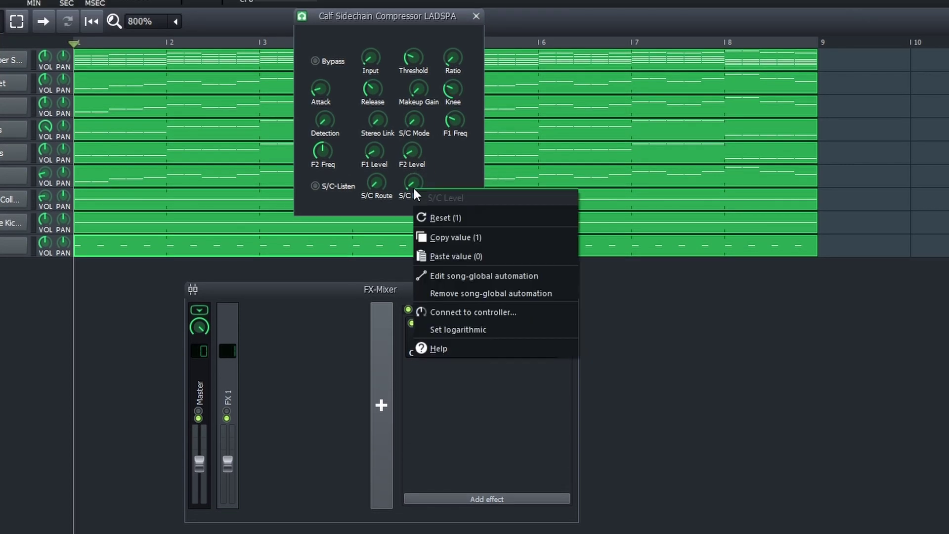
click(448, 313)
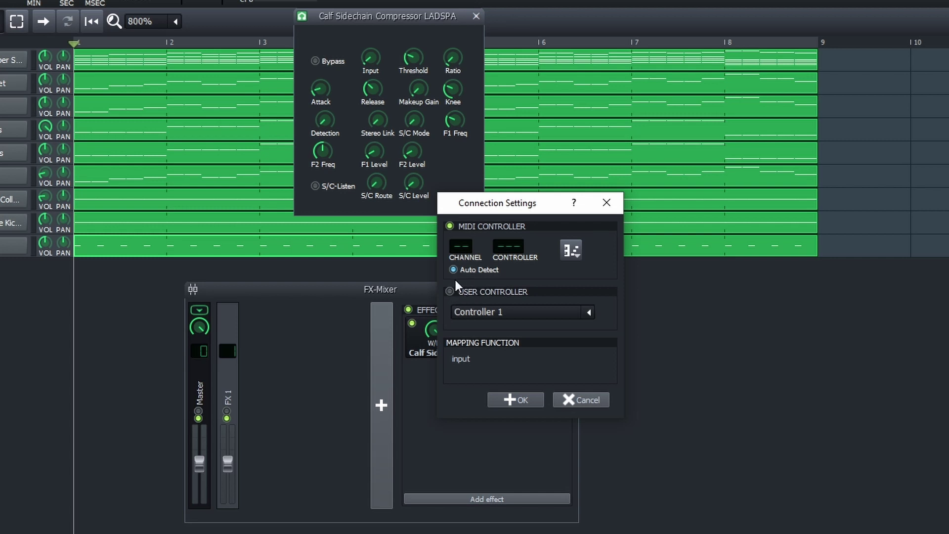
click(450, 292)
click(515, 400)
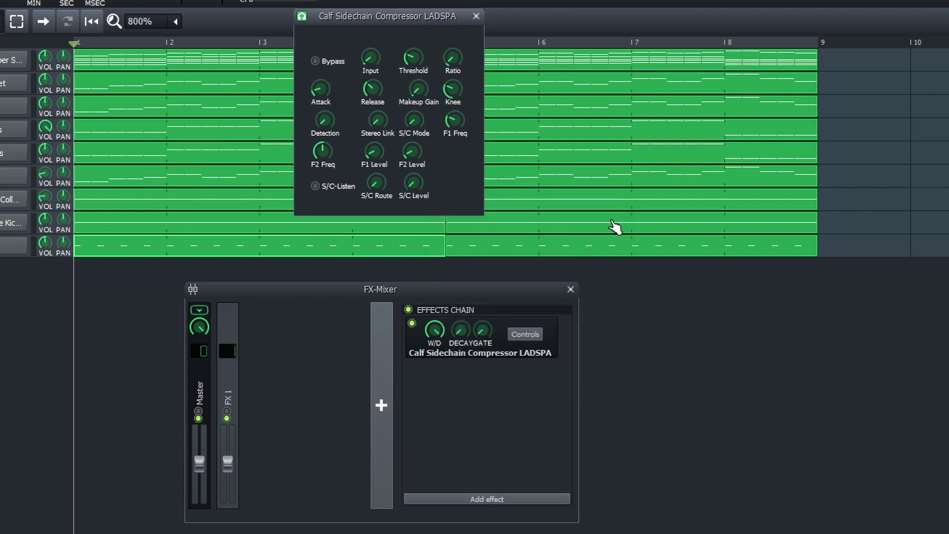
drag(460, 55, 434, 19)
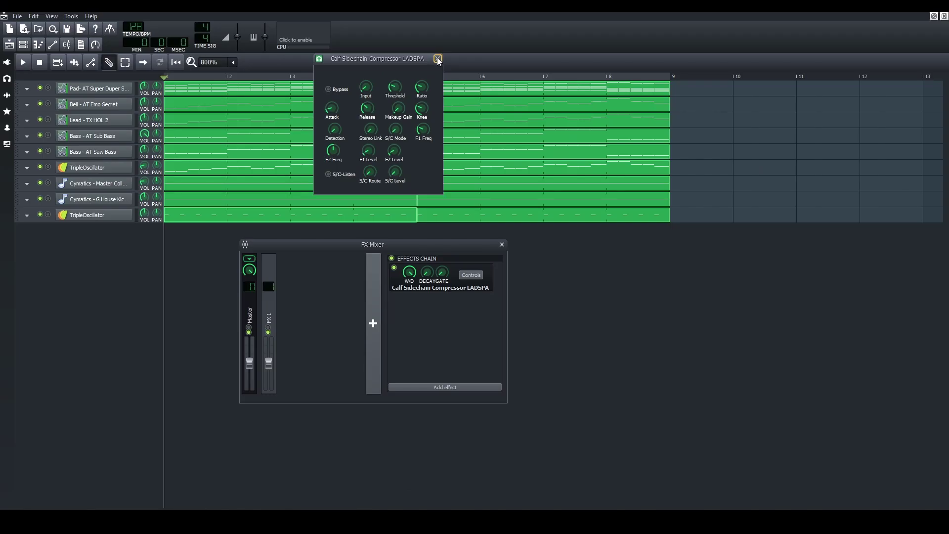
click(438, 59)
click(502, 244)
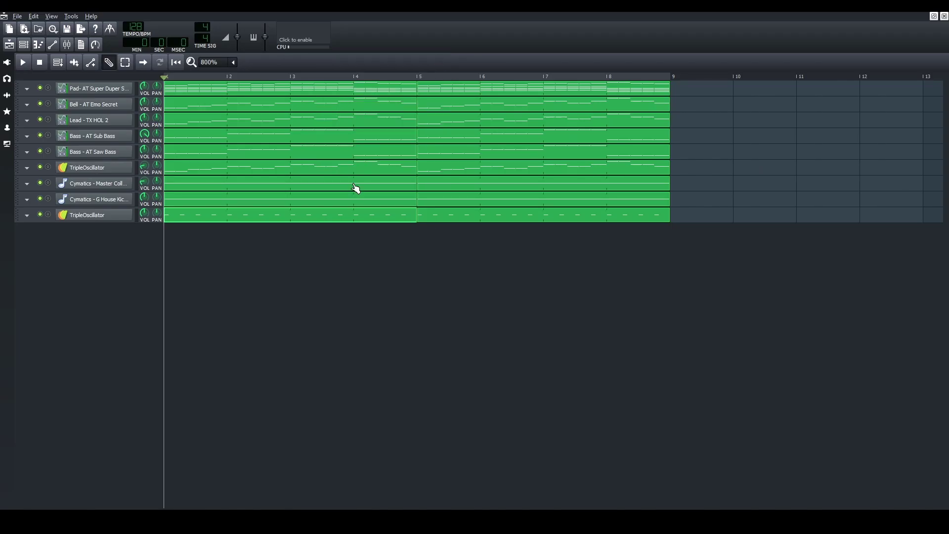
Route the pad, bell, lead and bass instrument tracks, from Pad - AT Super Duper Saw to Bass - AT Saw Bass, to mixer channel FX 1.
click(101, 89)
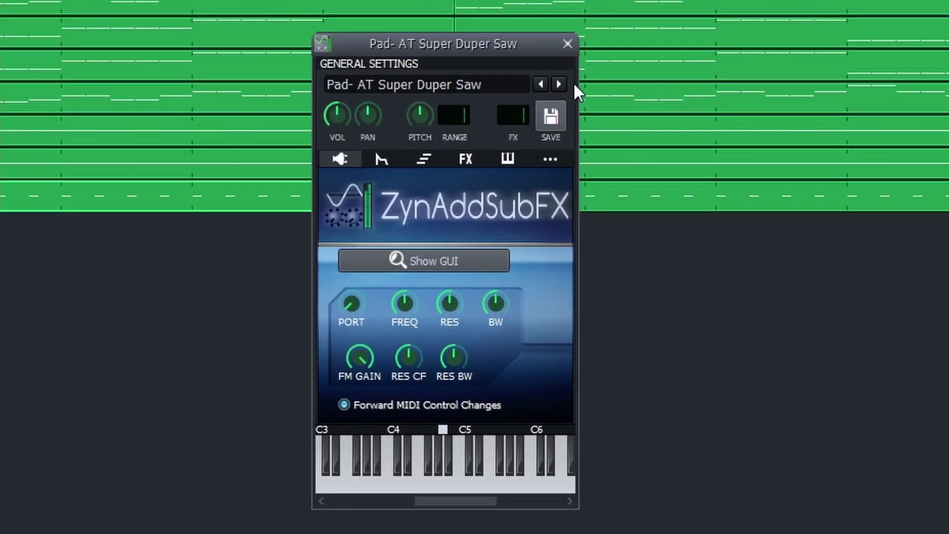
click(560, 85)
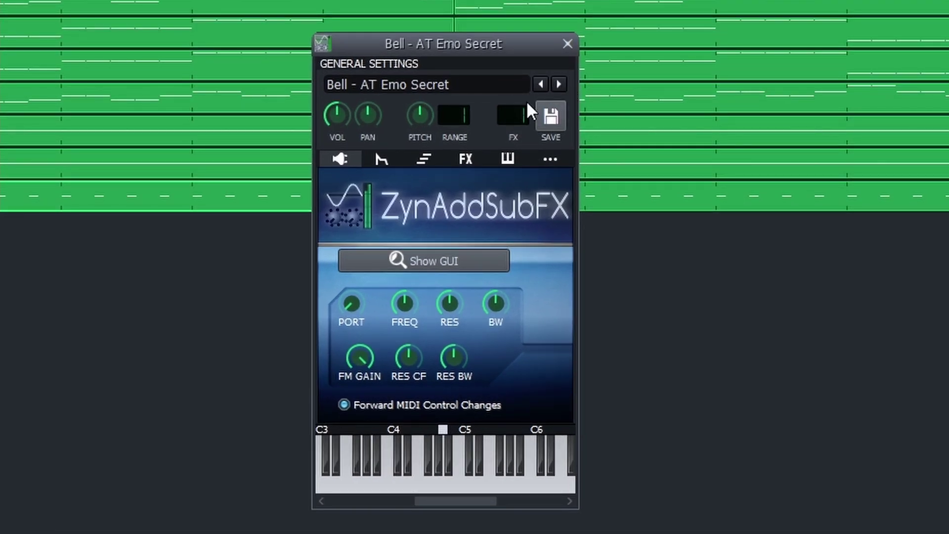
click(559, 84)
click(559, 84)
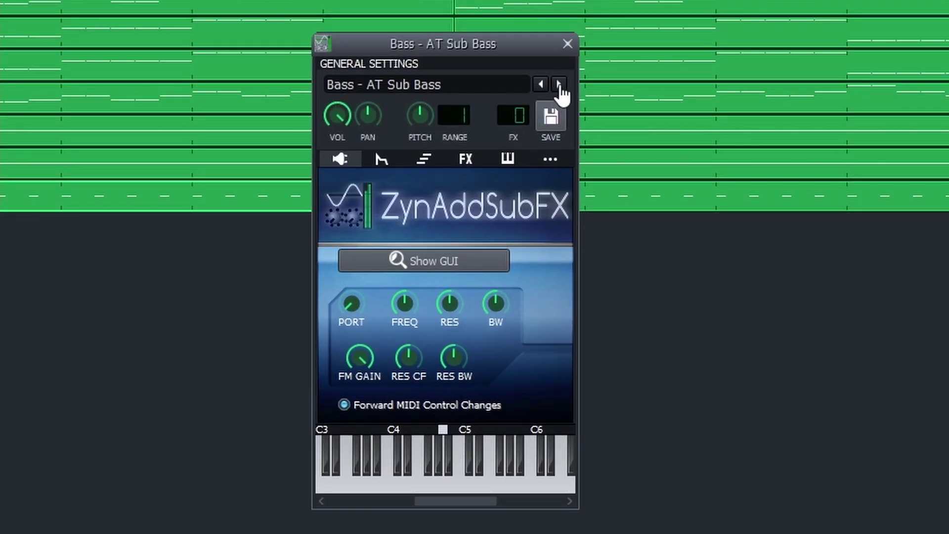
click(558, 84)
scroll(526, 113, up, 1)
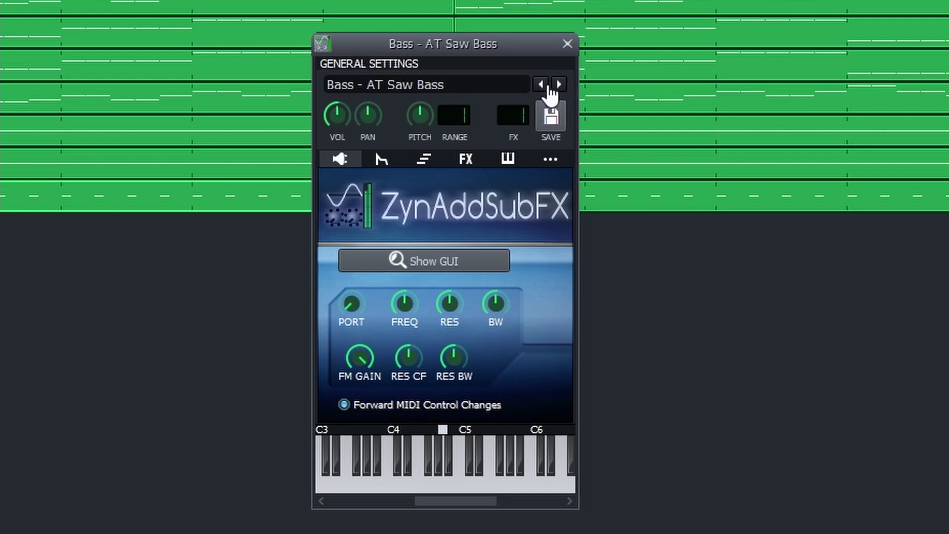
click(559, 84)
click(567, 43)
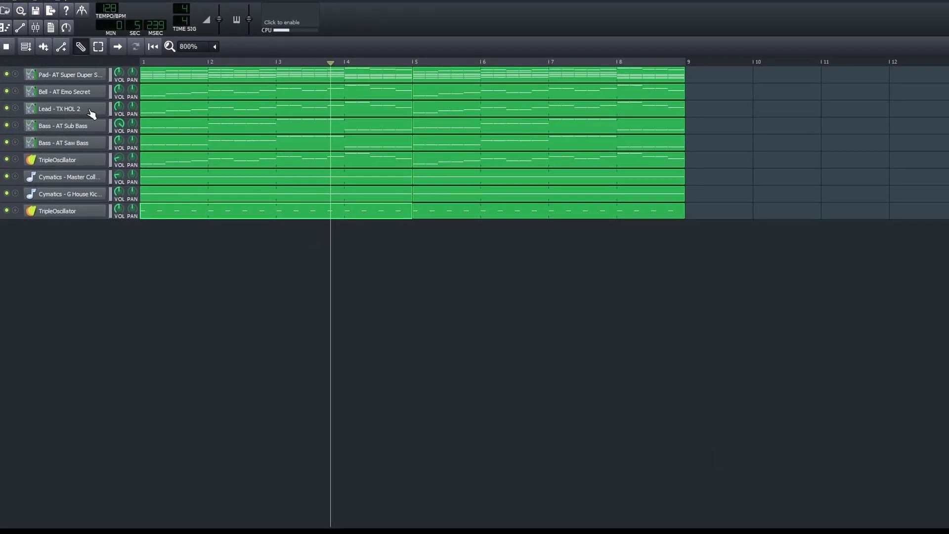
Bypass and re-enable the FX 1 effects chain during playback to compare the sound with and without sidechain compression.
click(43, 32)
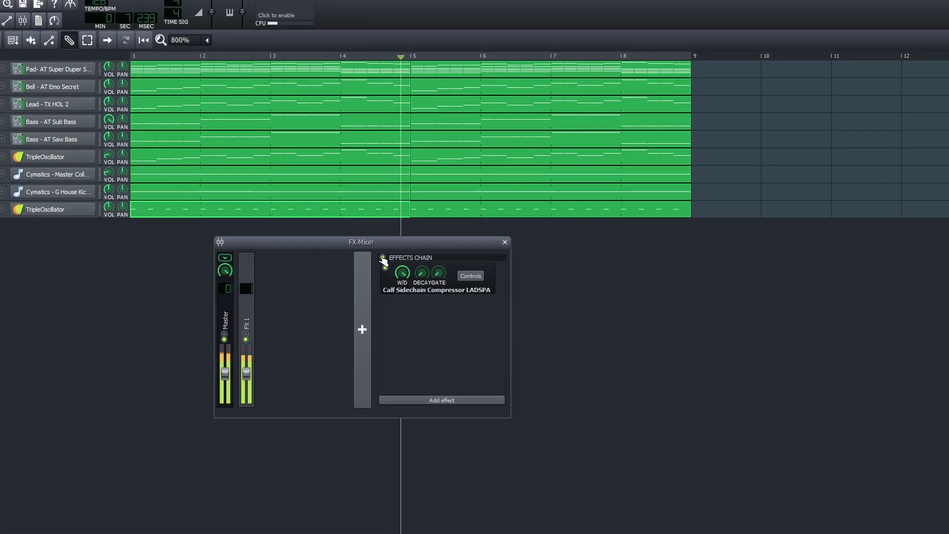
click(384, 258)
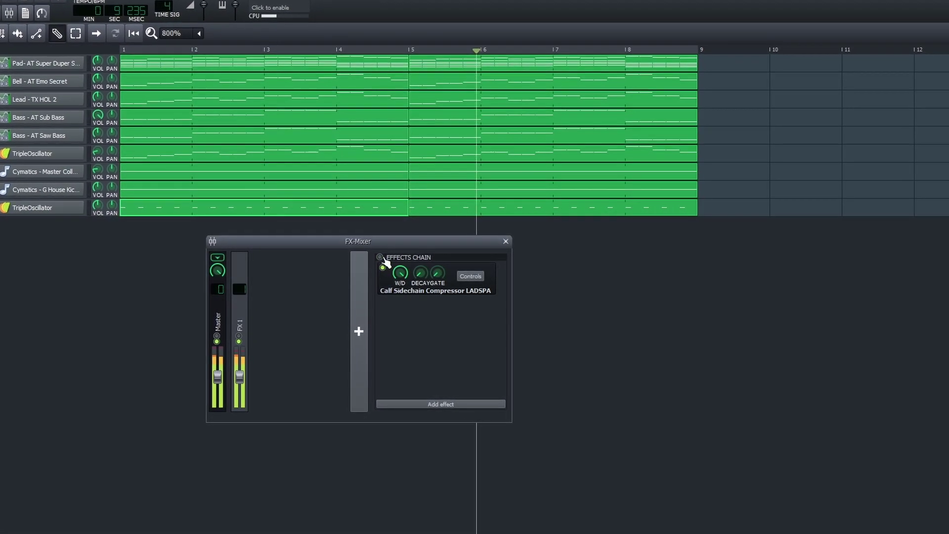
click(382, 257)
click(506, 240)
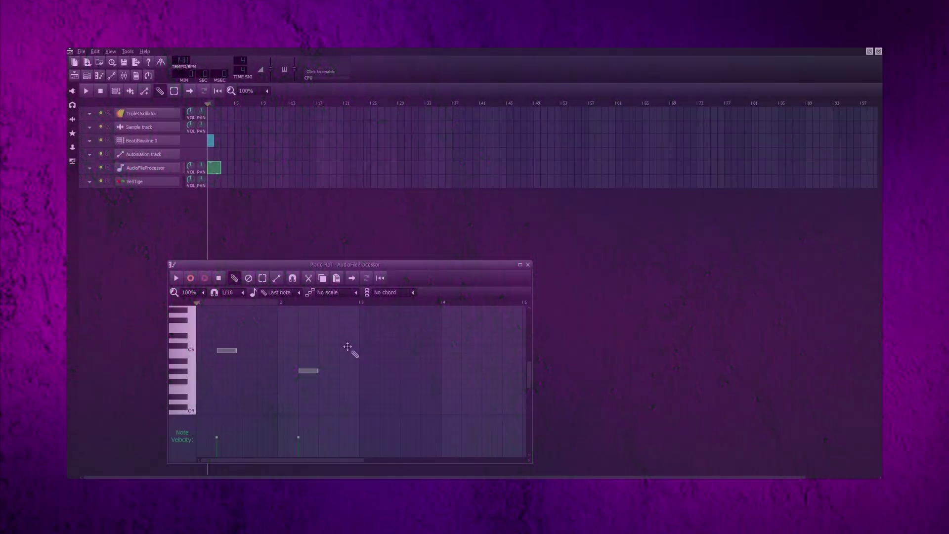
Add four more notes to the AudioFileProcessor pattern across bars 2 to 4 and close the piano roll.
click(354, 345)
click(415, 335)
click(462, 360)
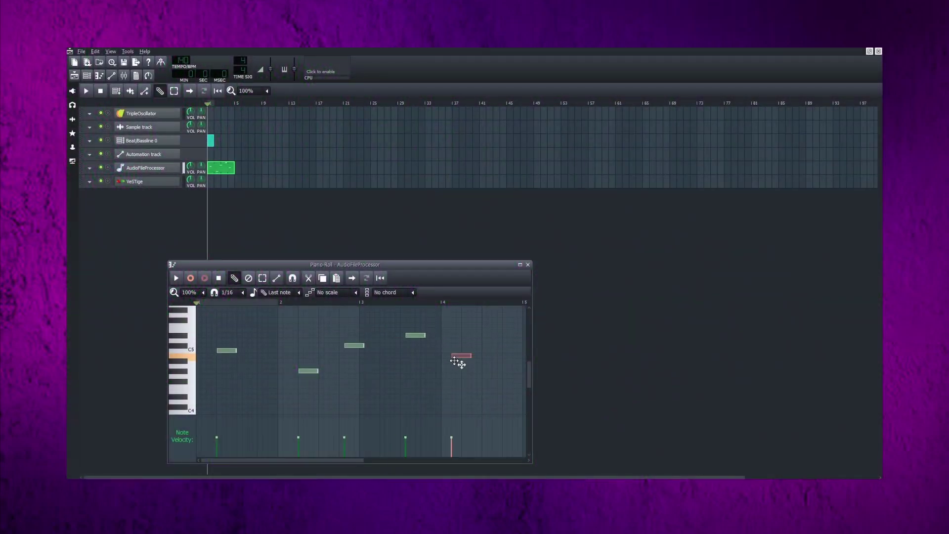
click(472, 396)
click(528, 266)
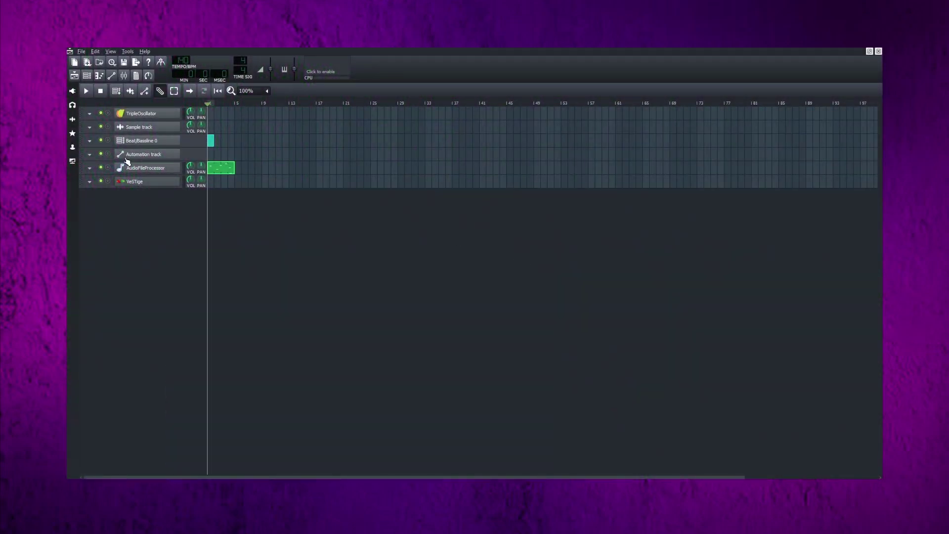
Reorder the tracks so the automation track is last, and place a four-bar AudioFileProcessor volume automation clip on it.
drag(81, 153, 95, 136)
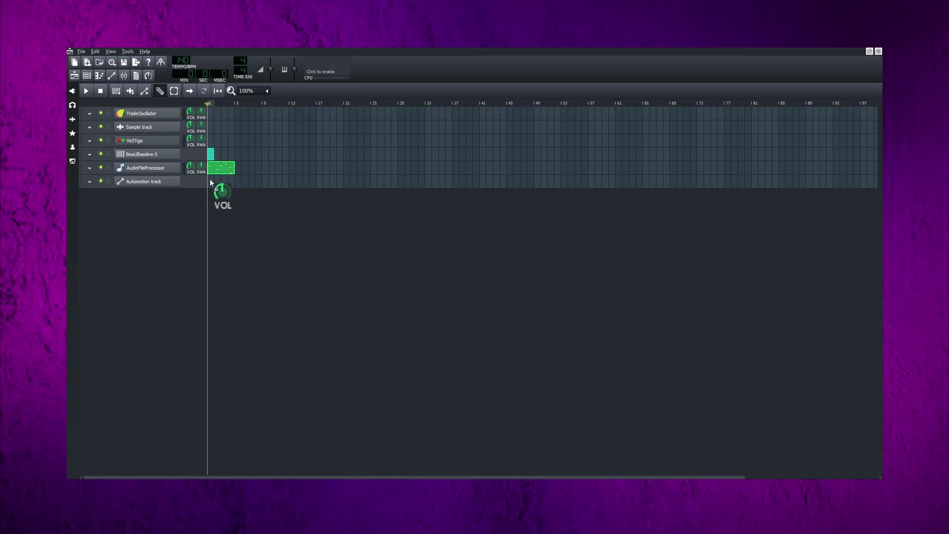
drag(214, 181, 237, 183)
double_click(230, 185)
Draw the volume automation up to about 178 at the end of bar 4 with a smooth curve, and play the song.
drag(307, 234, 435, 143)
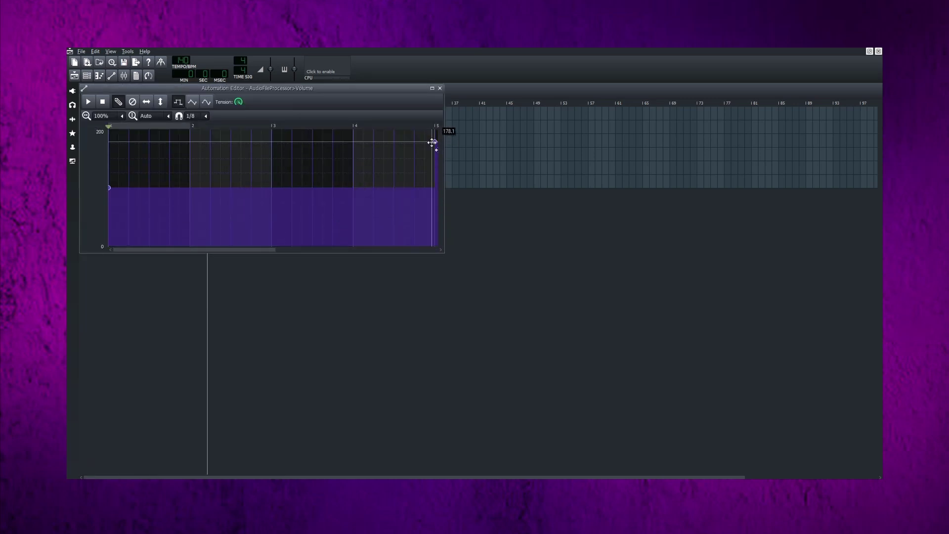
click(206, 102)
click(439, 88)
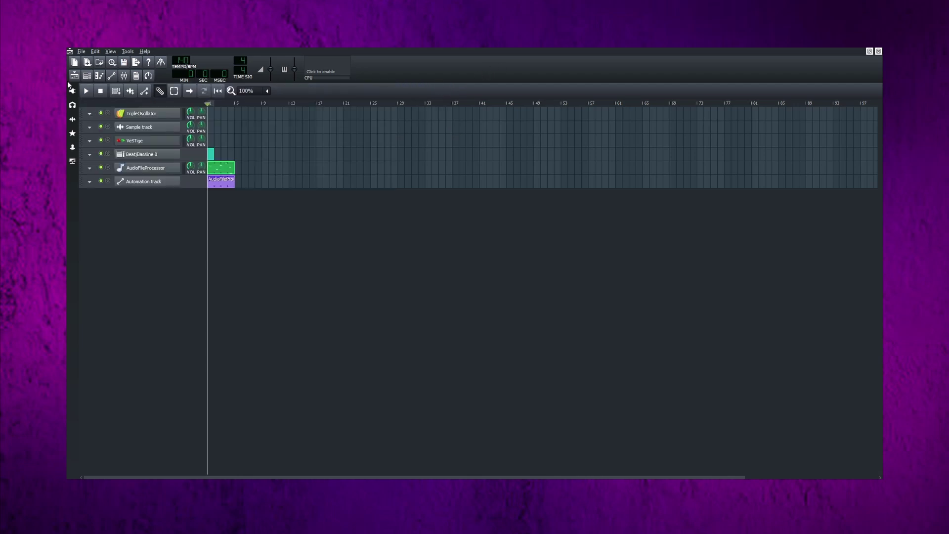
click(87, 91)
Open the AudioFileProcessor instrument's audio file chooser and browse to the Desktop folder 1. Music Production/Sample Packs.
click(148, 168)
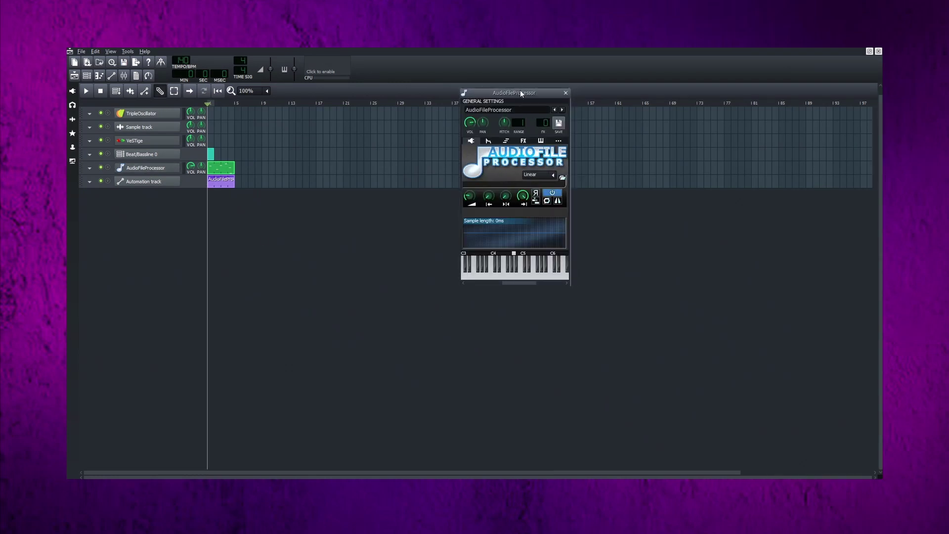
drag(528, 91, 409, 161)
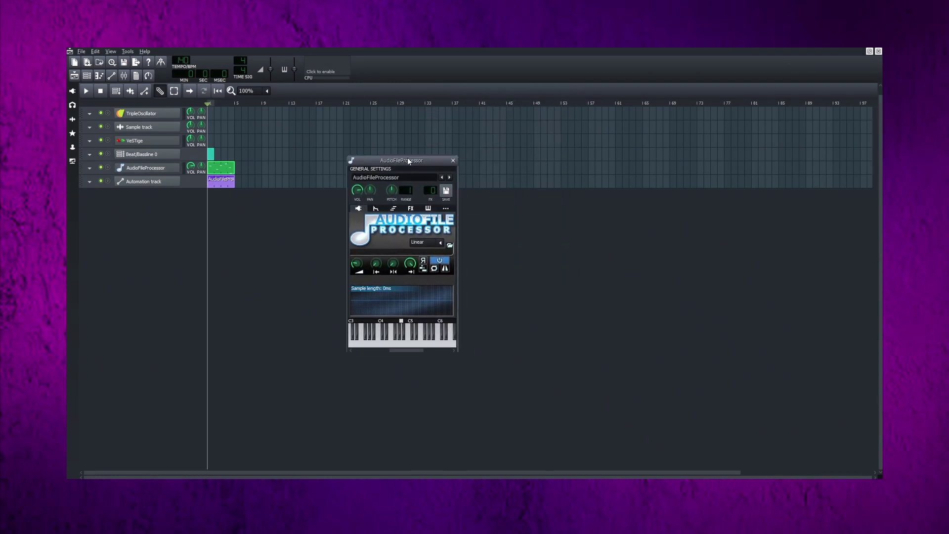
click(451, 246)
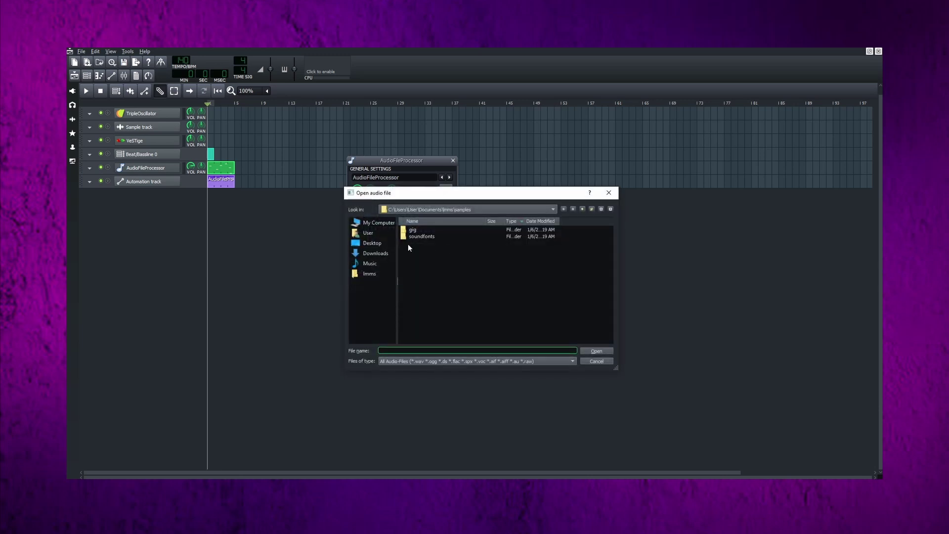
click(371, 243)
double_click(442, 231)
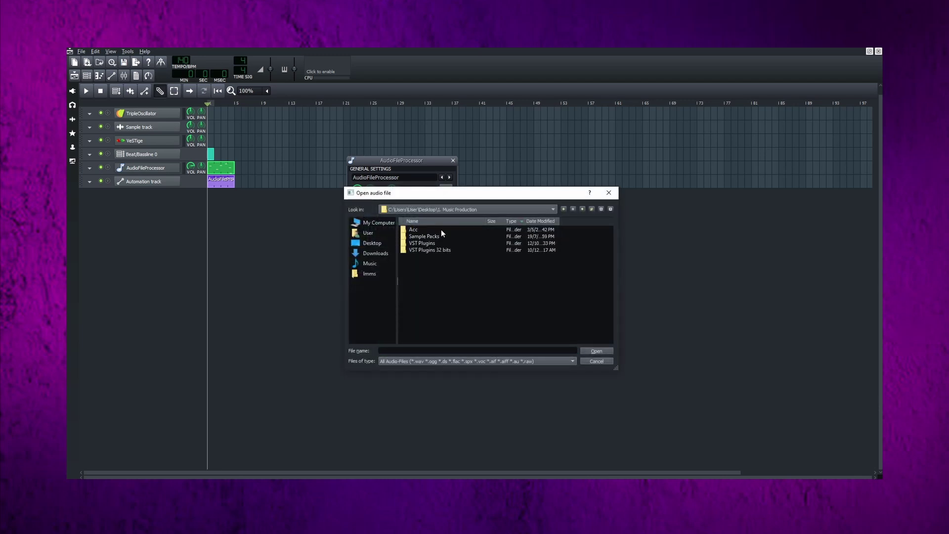
double_click(433, 237)
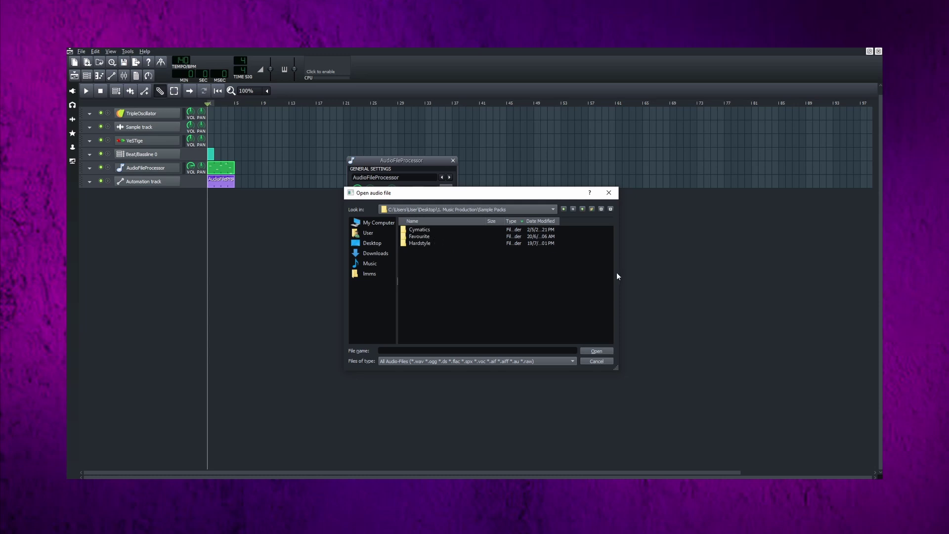
Load the Cymatics Drum & Bass Full Drum Loop 2 - 174 BPM.wav sample from the EDM Starter Pack and close the instrument window.
double_click(441, 231)
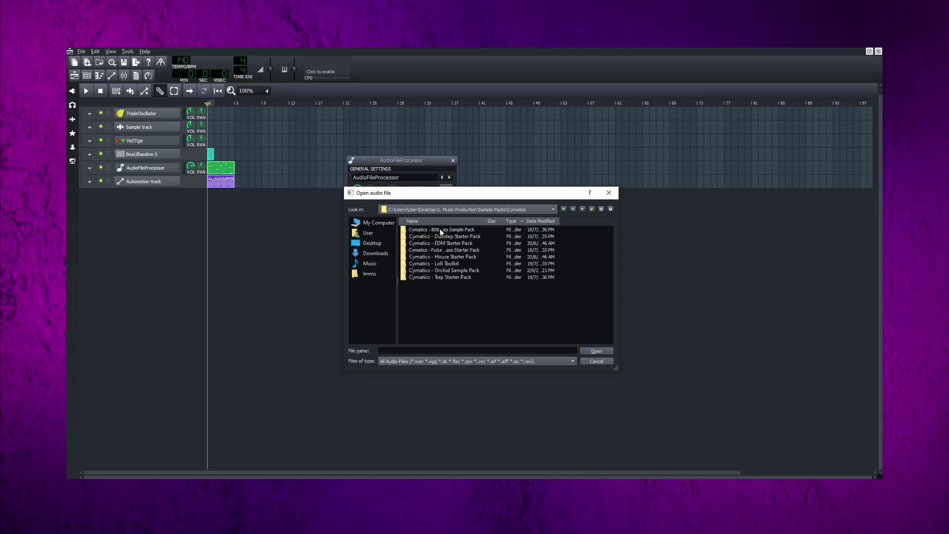
double_click(436, 243)
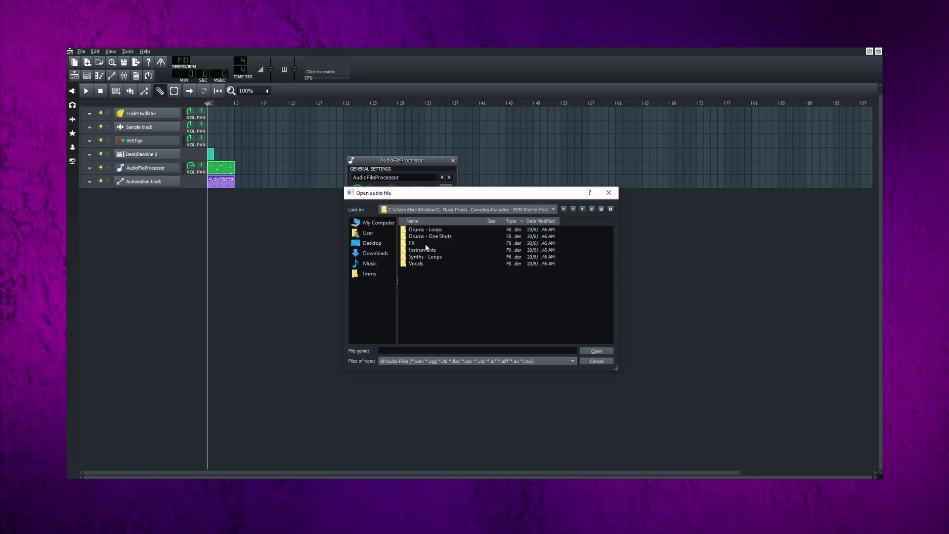
double_click(434, 230)
double_click(426, 238)
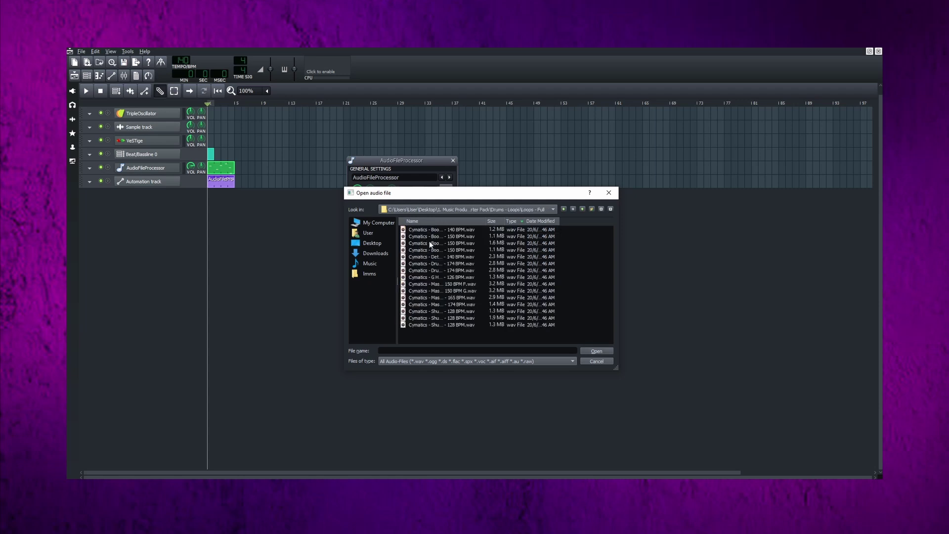
click(442, 265)
click(596, 352)
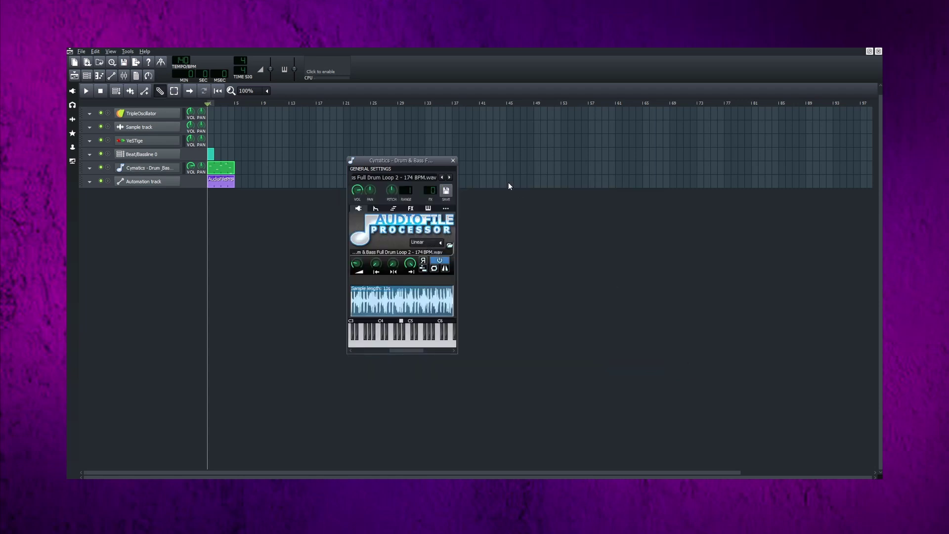
click(455, 162)
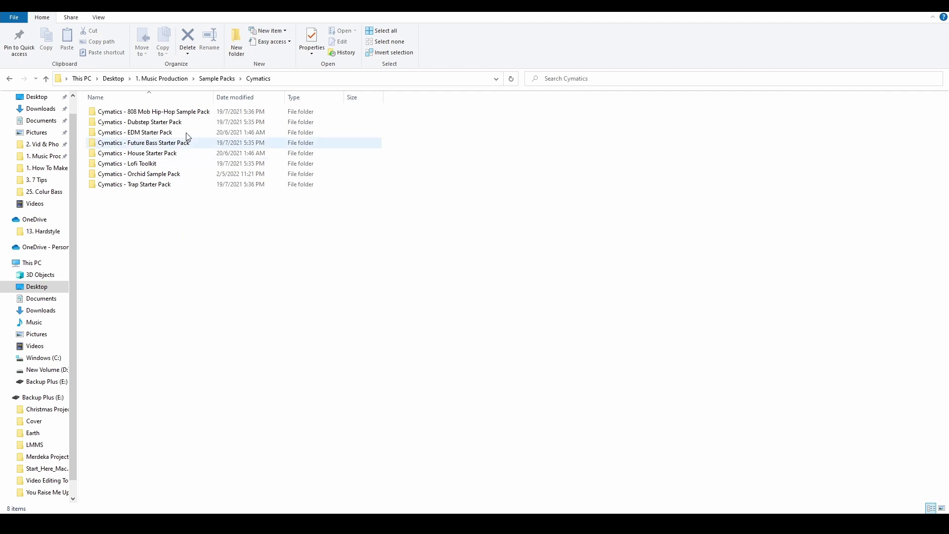
Select the Cymatics - 808 Mob Hip-Hop Sample Pack folder, and check the My Samples list in LMMS.
click(168, 114)
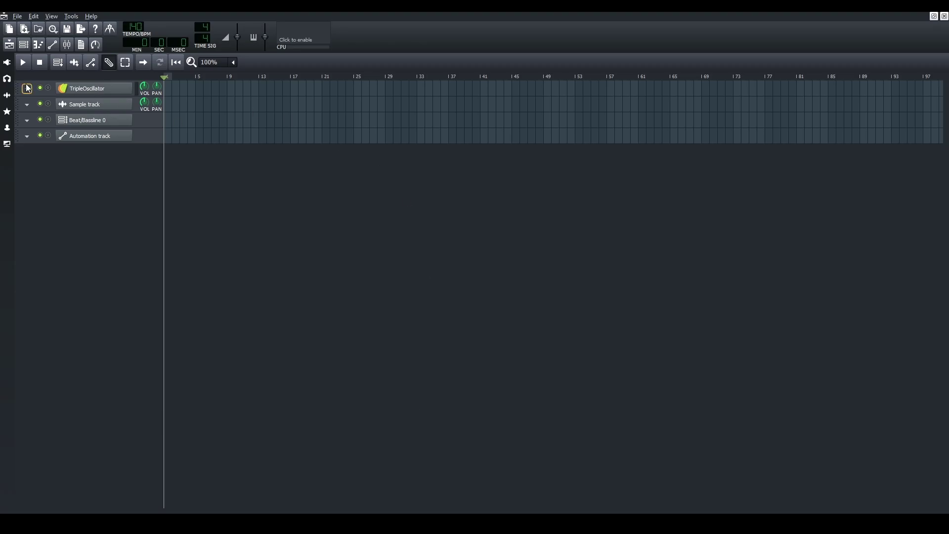
click(7, 97)
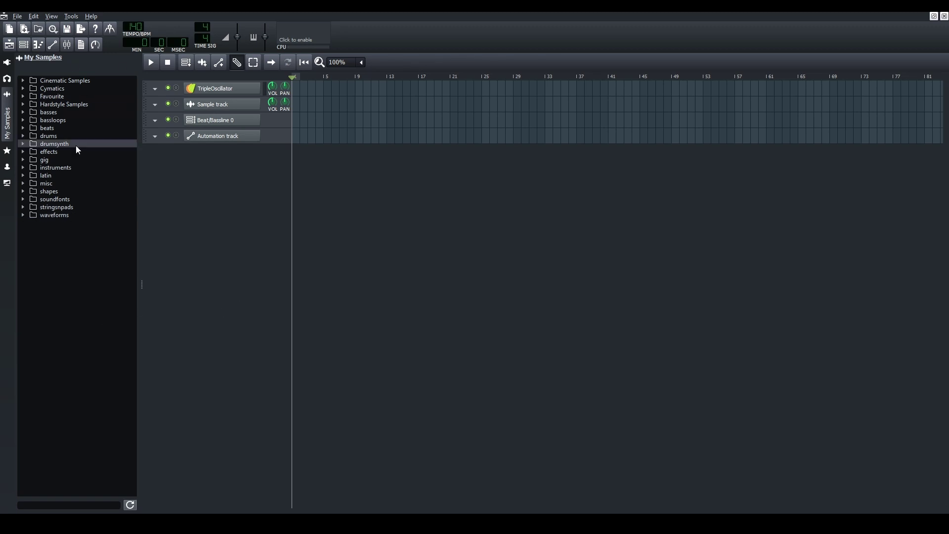
click(7, 123)
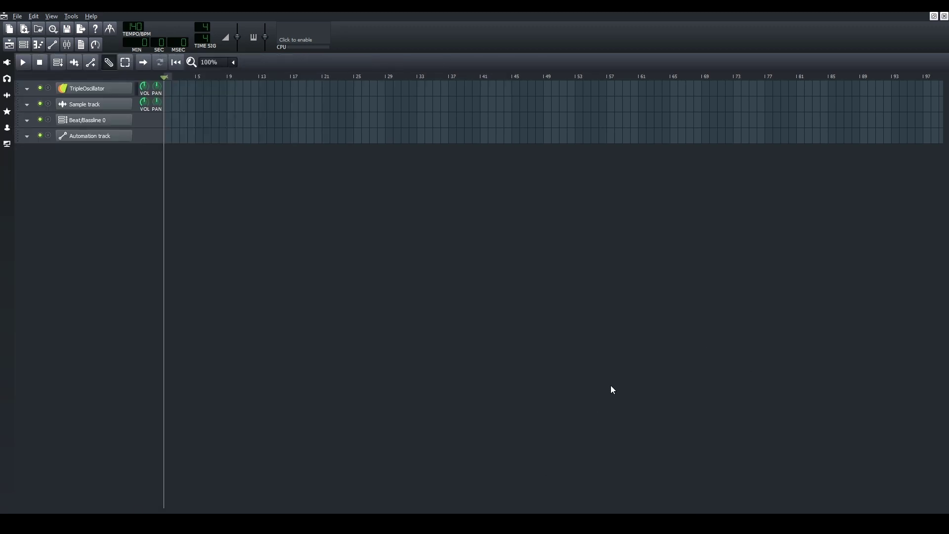
Switch to File Explorer and open C:\Program Files\LMMS\data\samples in a new maximized window.
key(alt+Tab)
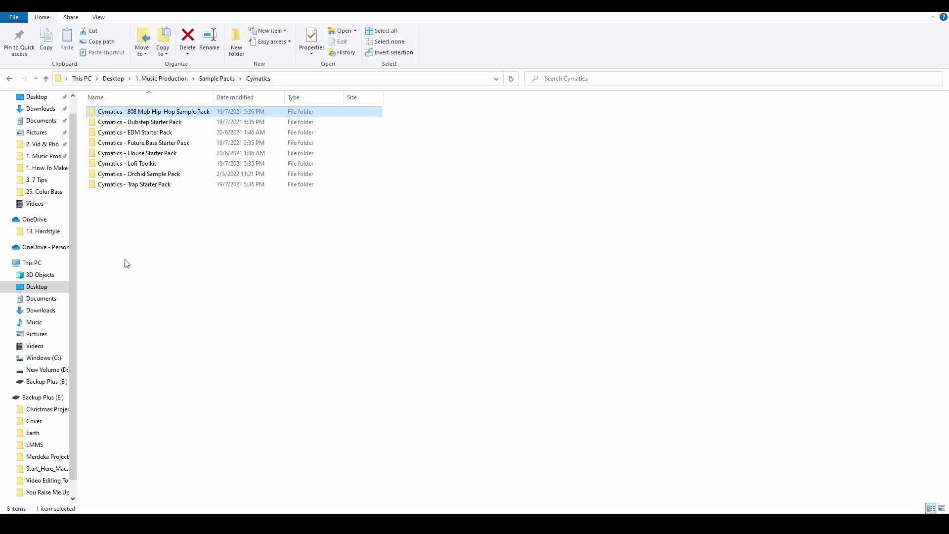
right_click(36, 262)
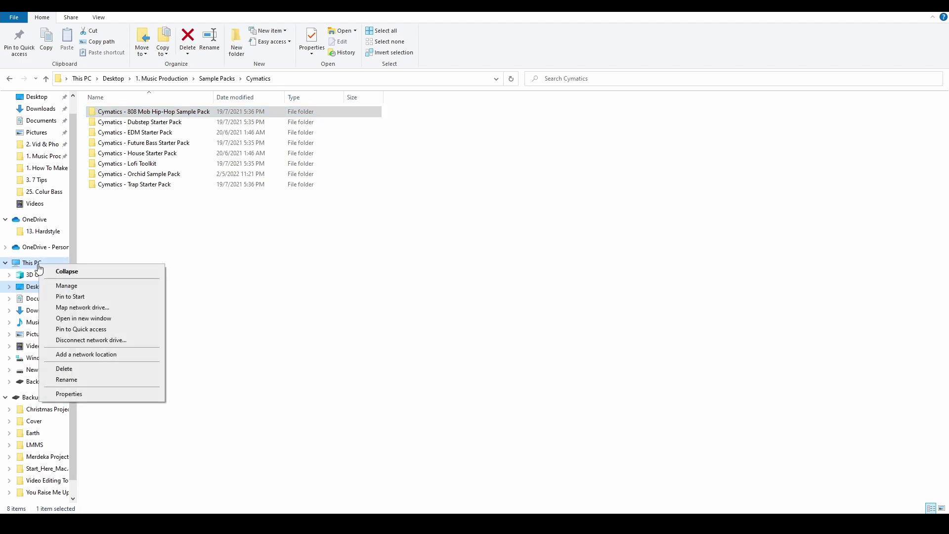
click(137, 318)
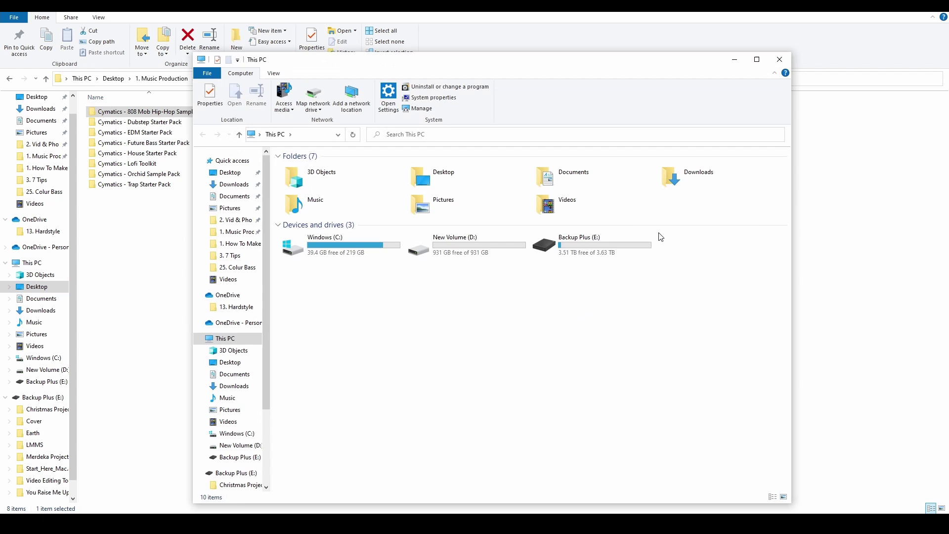
click(757, 59)
double_click(137, 200)
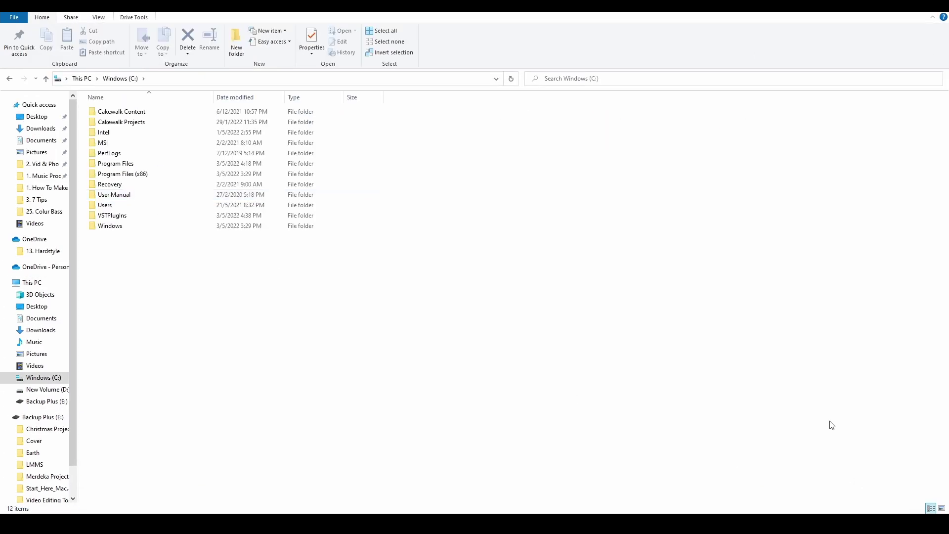
click(207, 164)
double_click(207, 163)
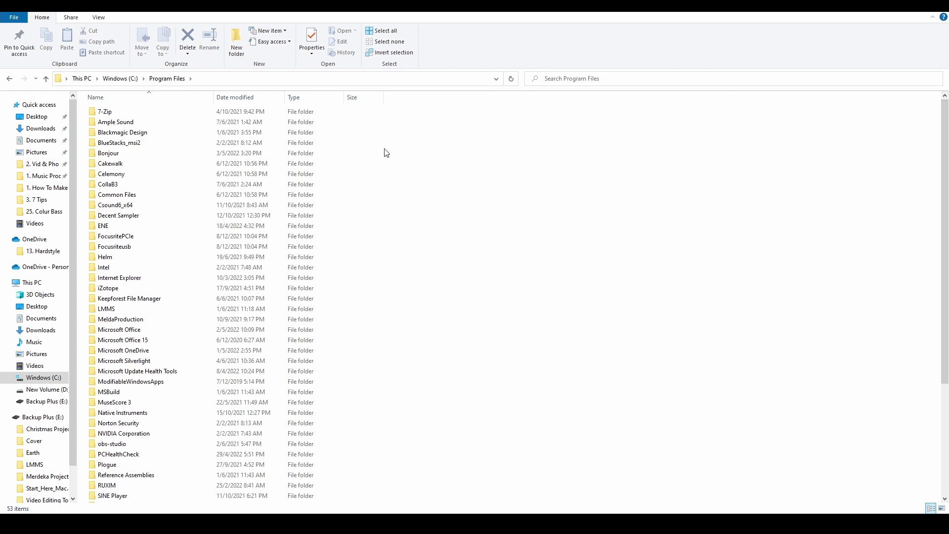
double_click(133, 313)
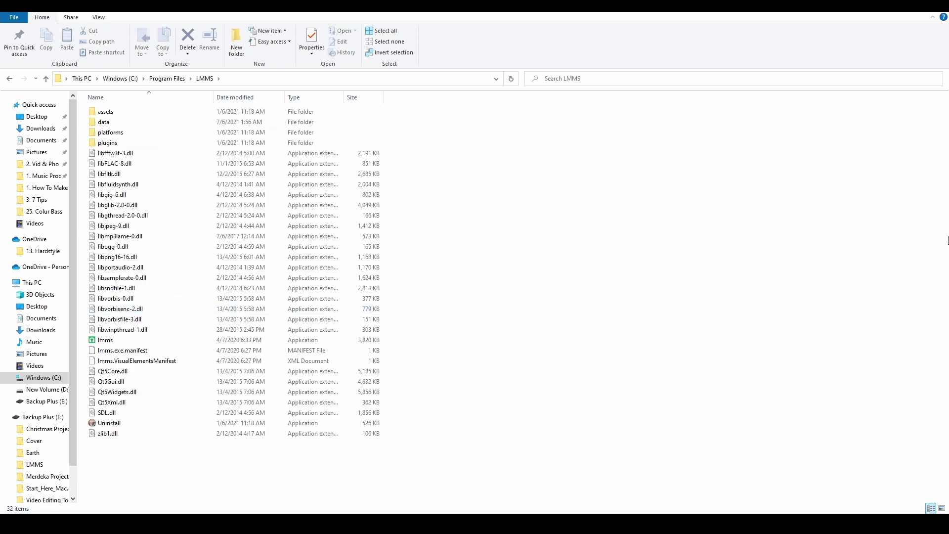
double_click(150, 124)
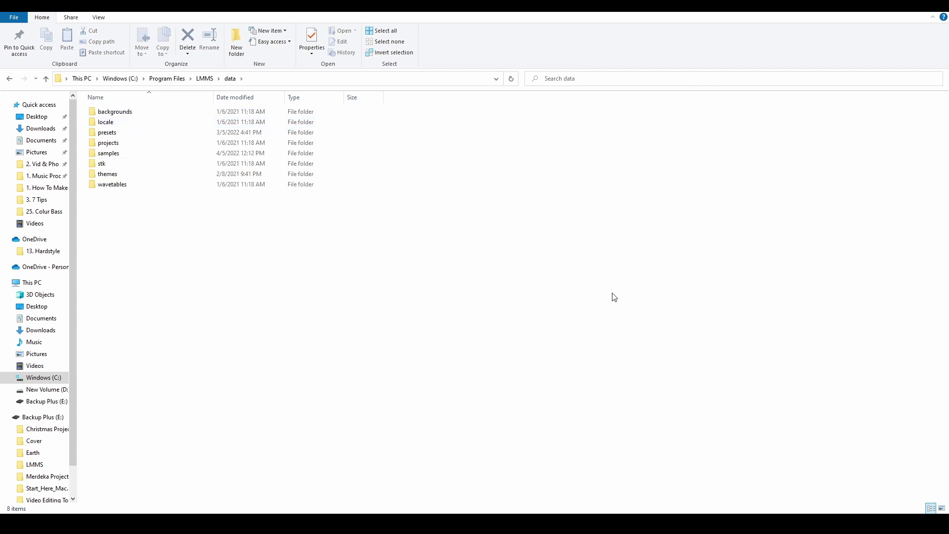
double_click(109, 152)
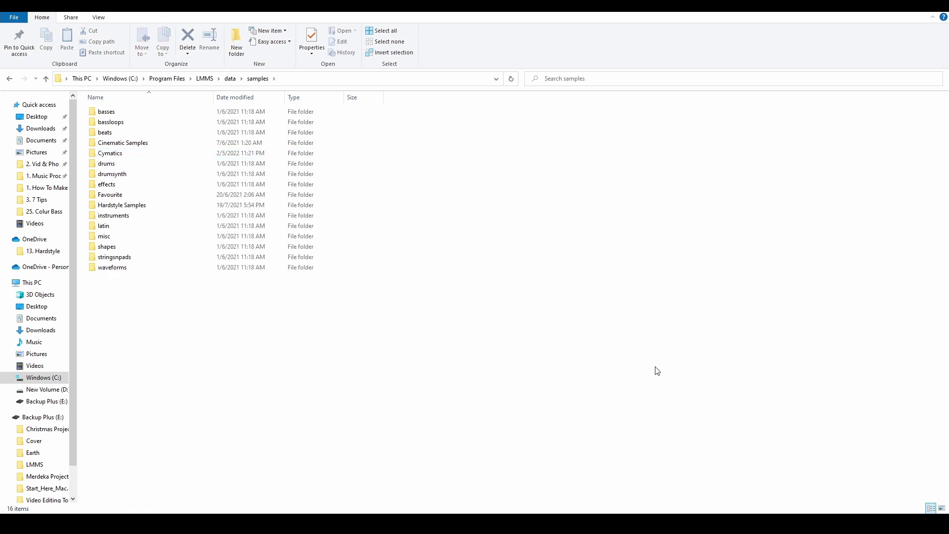
Copy the Cymatics - 808 Mob Hip-Hop Sample Pack folder into the LMMS samples folder, granting administrator permission.
mouse_move(255, 524)
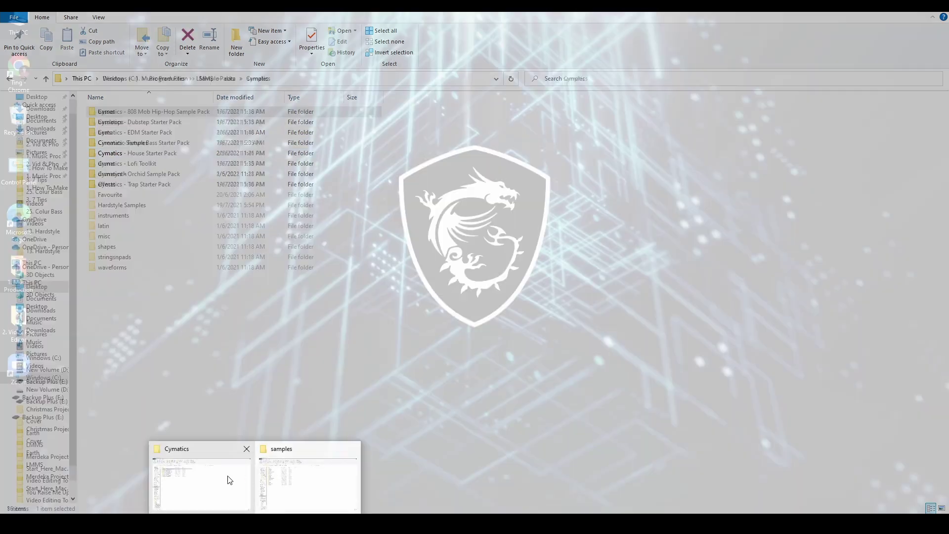
click(217, 481)
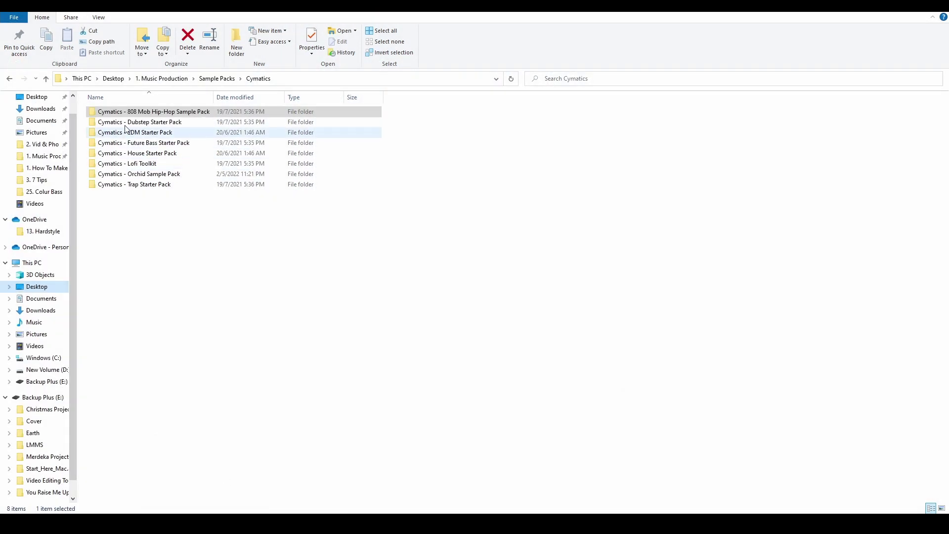
right_click(169, 116)
click(253, 306)
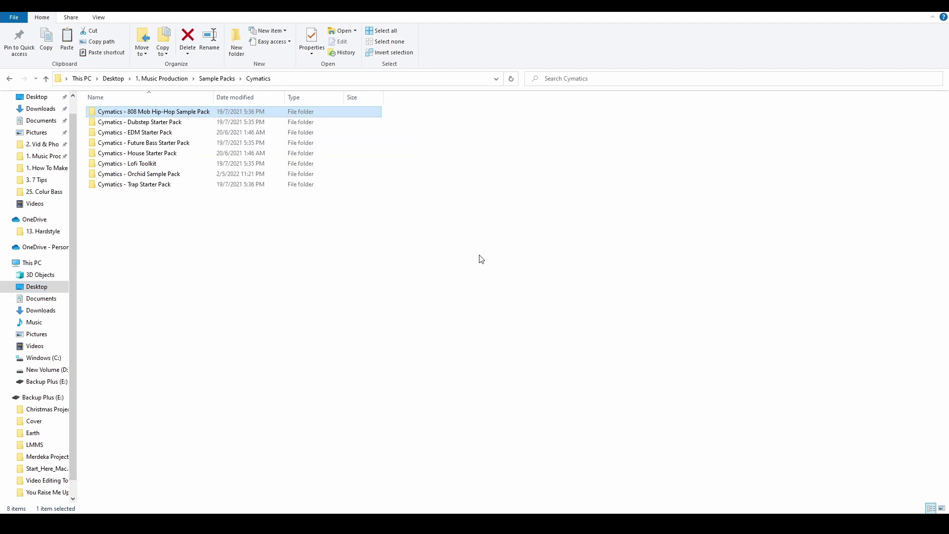
click(255, 523)
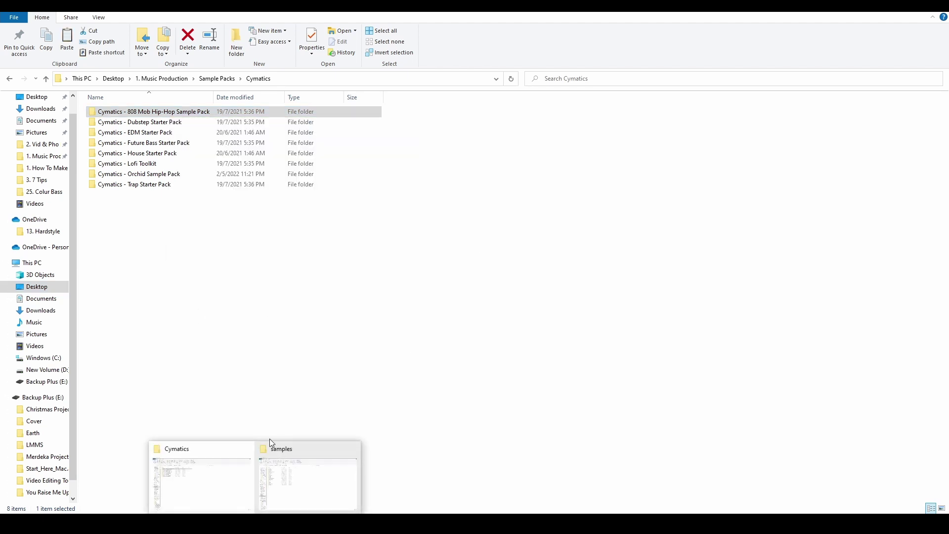
click(330, 474)
right_click(168, 299)
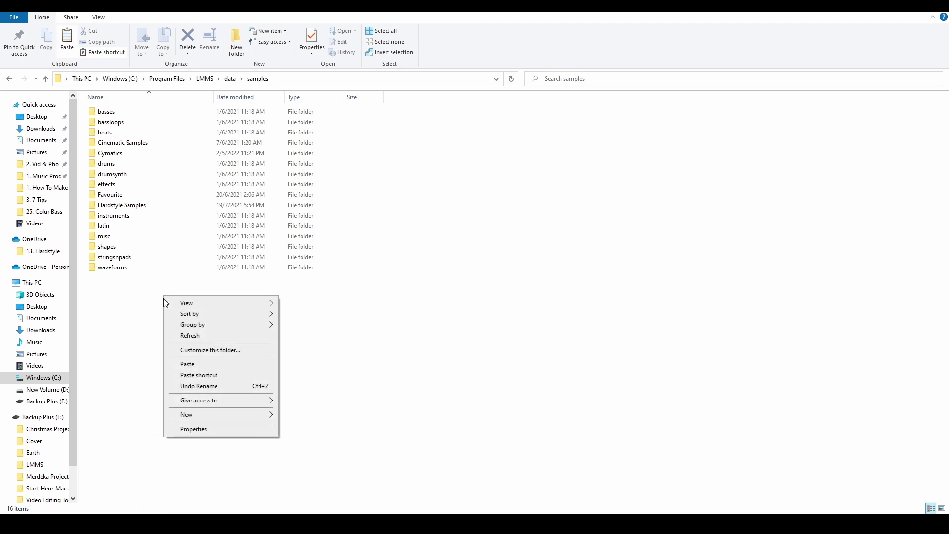
click(200, 366)
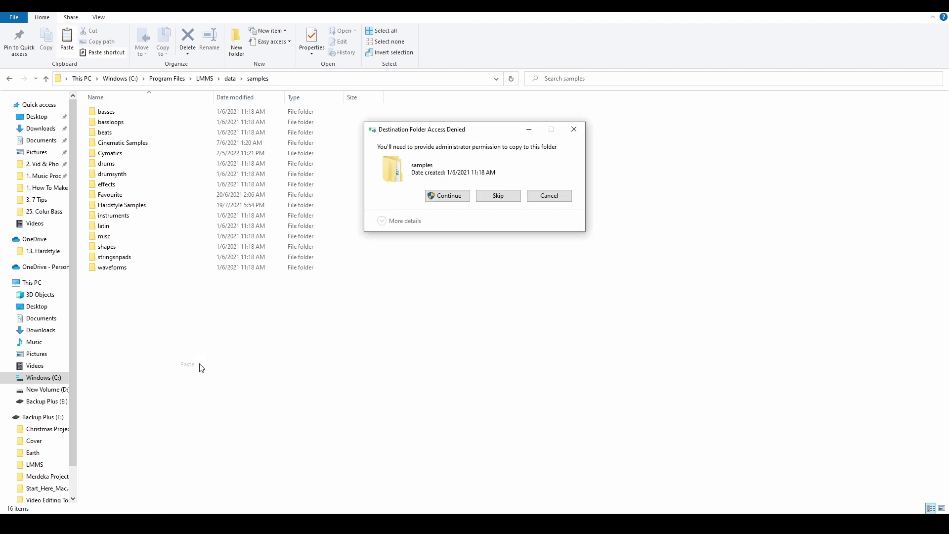
click(460, 197)
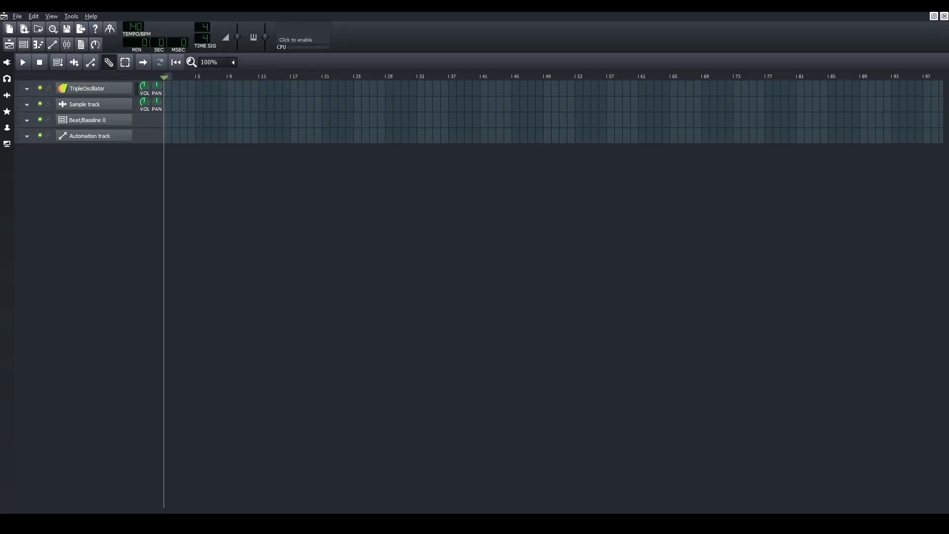
Reopen My Samples in LMMS, and expand and collapse the Cymatics - 808 Mob Hip-Hop Sample Pack folder to check its subfolders.
click(7, 95)
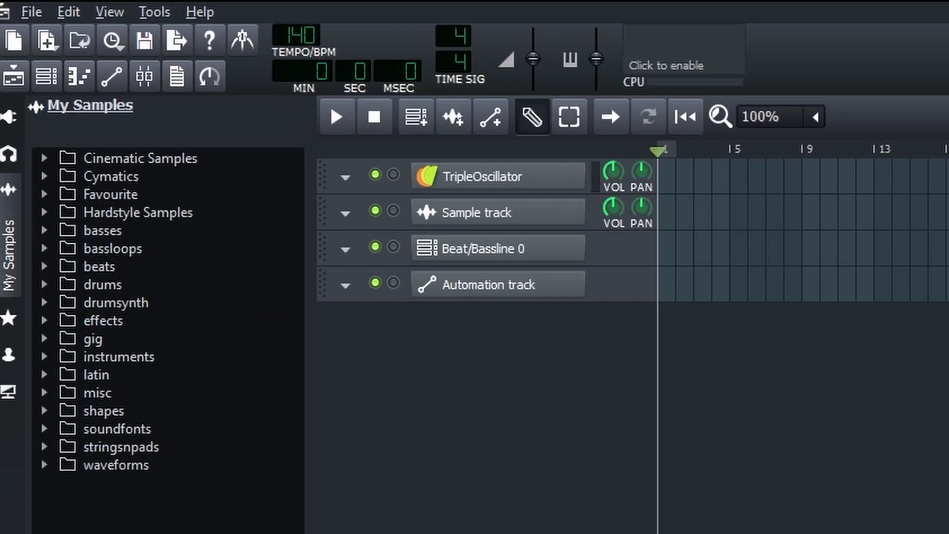
click(8, 206)
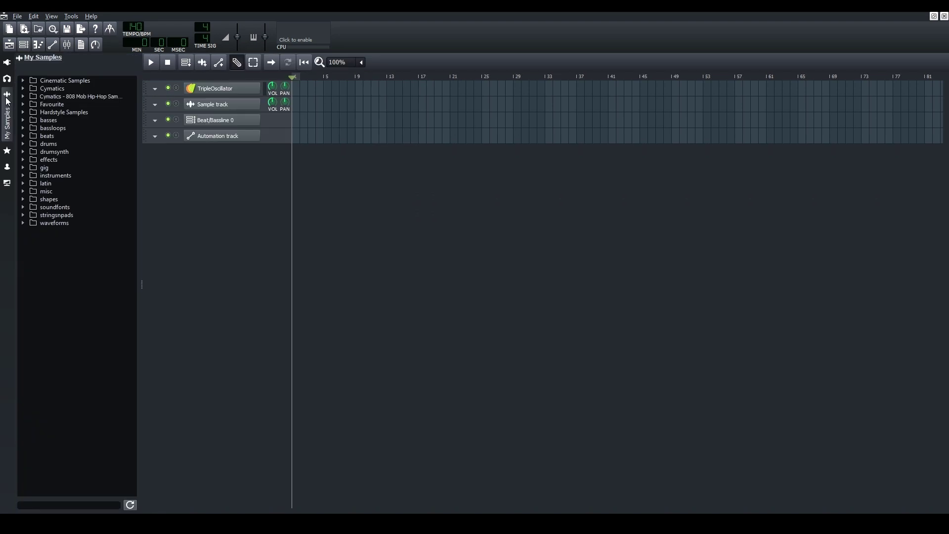
double_click(91, 94)
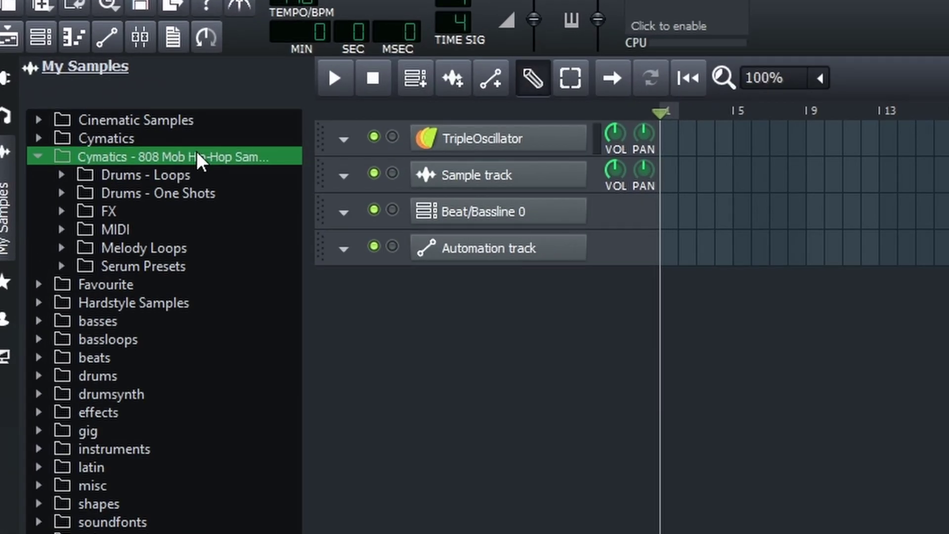
double_click(189, 156)
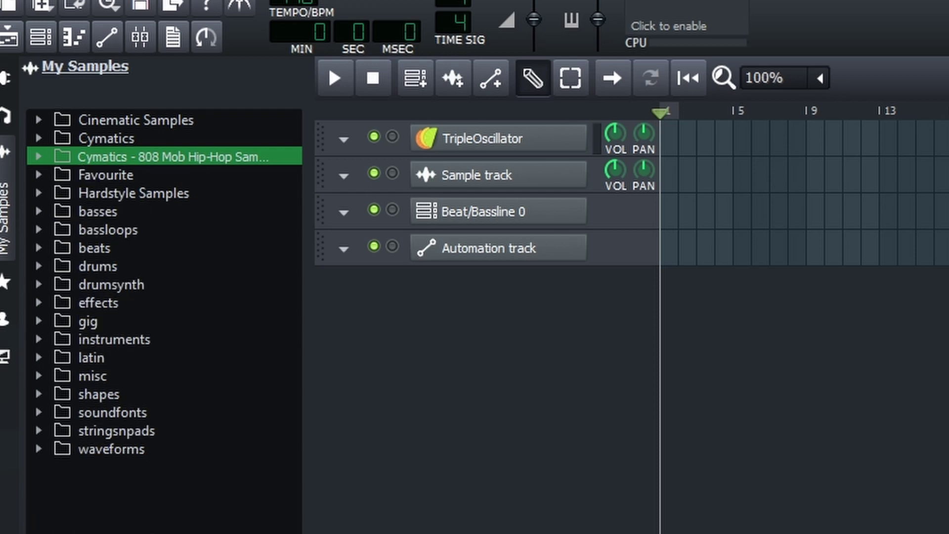